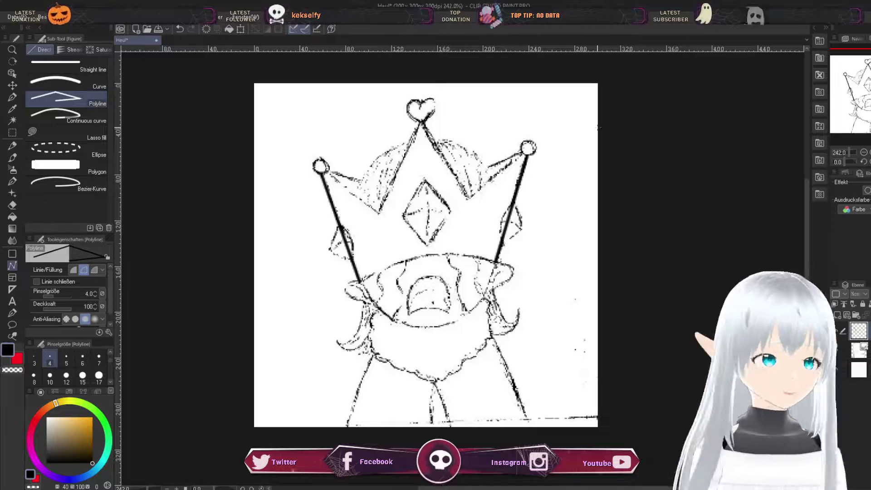
# Step: Draw the crown's curved lower edge between its two side lines with the Continuous curve tool
pyautogui.click(68, 115)
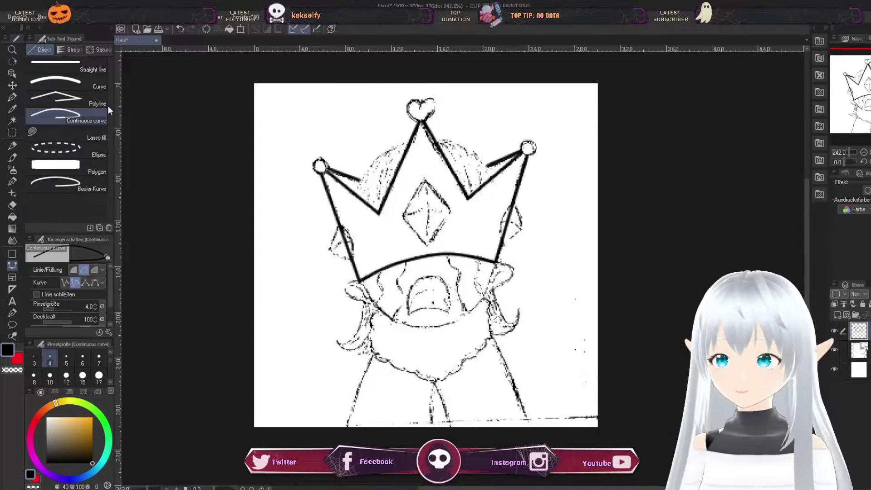
pyautogui.doubleClick(497, 261)
pyautogui.scroll(1, 458, 295)
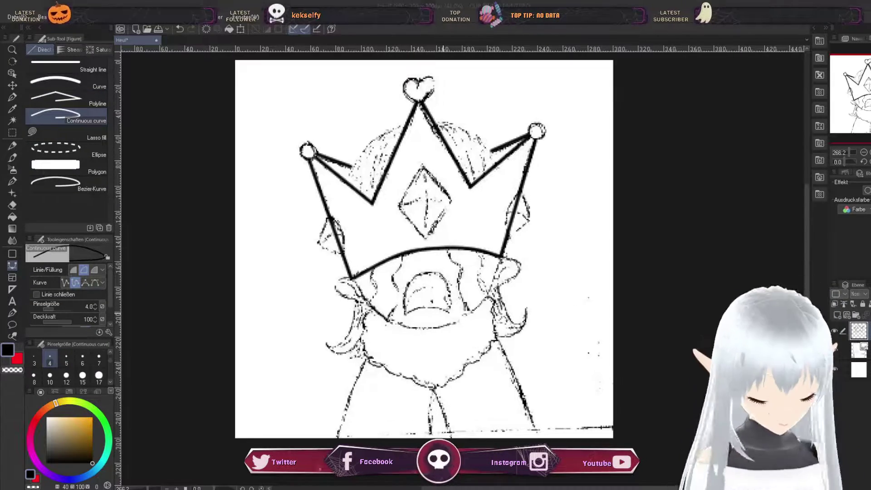
# Step: Ink the rounded face contour below the crown and both ears with the For effect line pen at size 4
pyautogui.press('p')
pyautogui.scroll(1, 458, 295)
pyautogui.moveTo(512, 238); pyautogui.dragTo(490, 295)
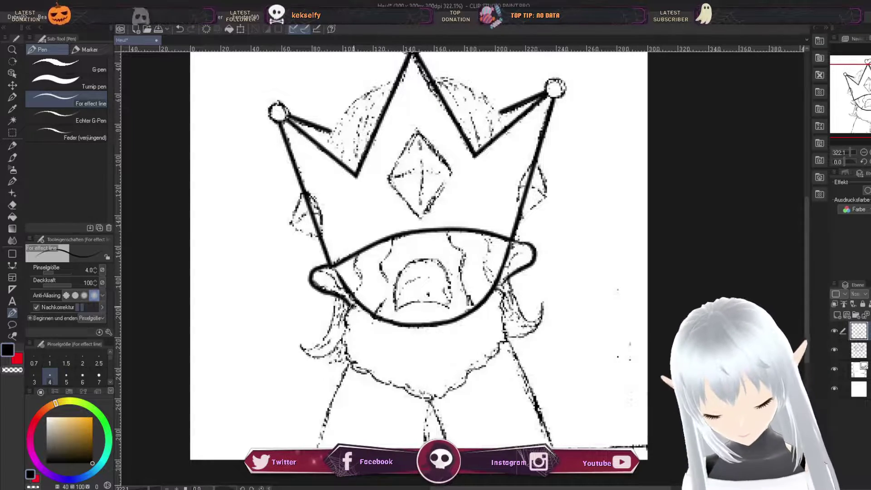
# Step: Fade the sketch layer and ink the hair, tear streams, open mouth, fur collar and cloak over it
pyautogui.click(858, 369)
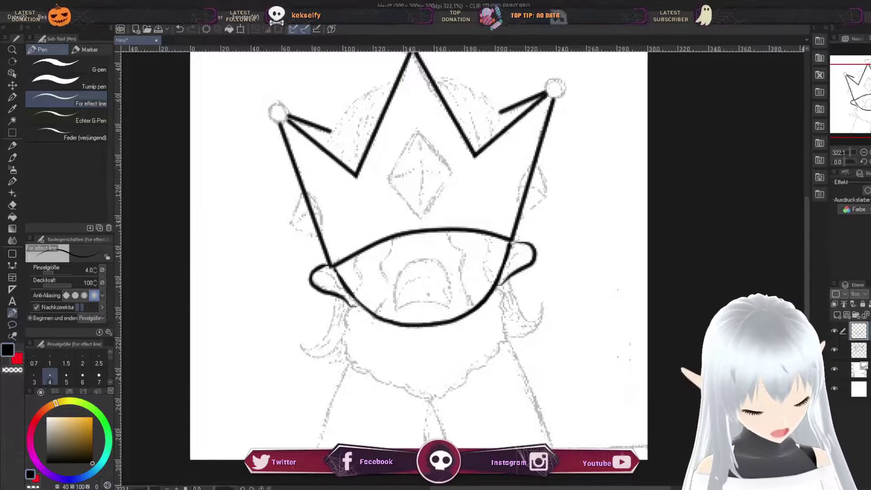
pyautogui.moveTo(366, 95); pyautogui.dragTo(355, 165)
pyautogui.moveTo(389, 80); pyautogui.dragTo(338, 126)
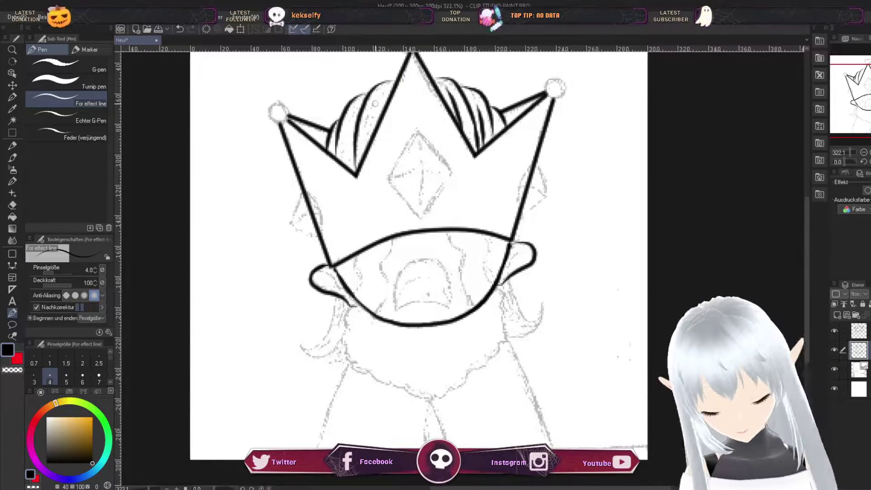
pyautogui.moveTo(503, 288); pyautogui.dragTo(435, 395)
pyautogui.moveTo(345, 318); pyautogui.dragTo(390, 384)
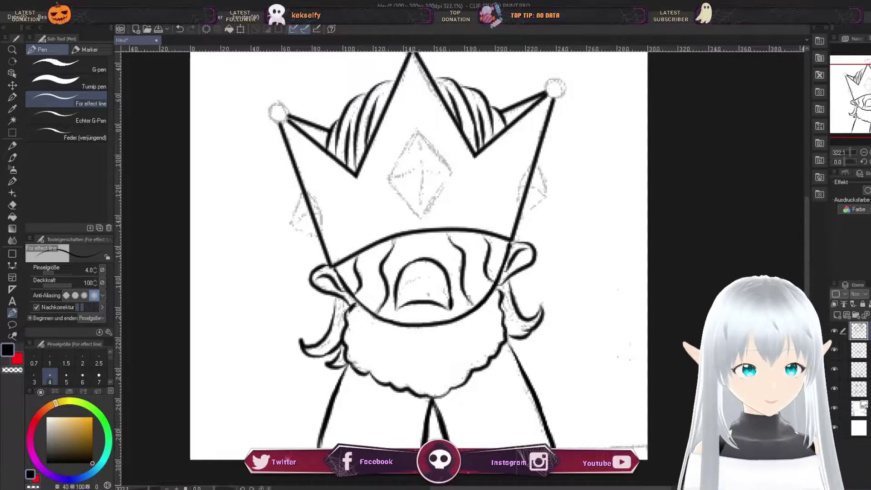
# Step: Erase the crown outline where the side gems sit and ink the gem on each side of the crown
pyautogui.press('e')
pyautogui.click(312, 214)
pyautogui.click(526, 186)
pyautogui.press('p')
pyautogui.hotkey('ctrl', 'z')
pyautogui.hotkey('ctrl', 'z')
# Step: Draw the diamond-shaped gem outline at the centre of the crown with the Polyline tool
pyautogui.press('u')
pyautogui.click(415, 131)
pyautogui.click(388, 179)
pyautogui.click(422, 216)
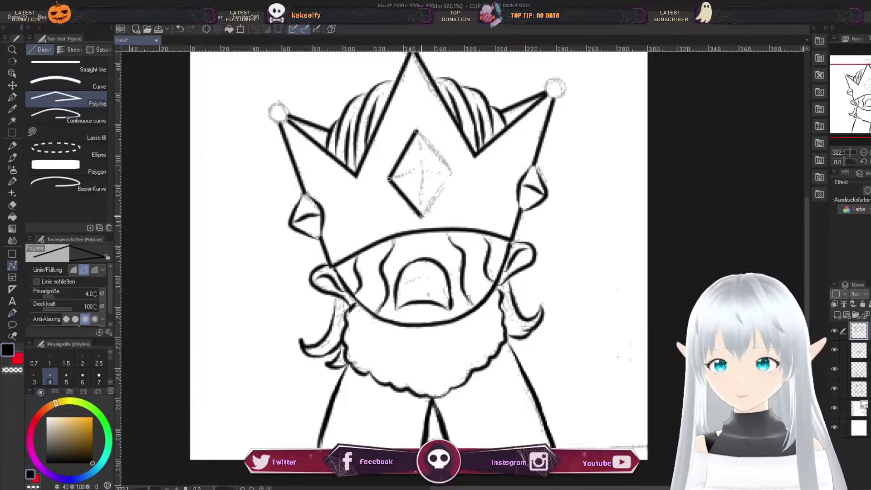
pyautogui.click(453, 176)
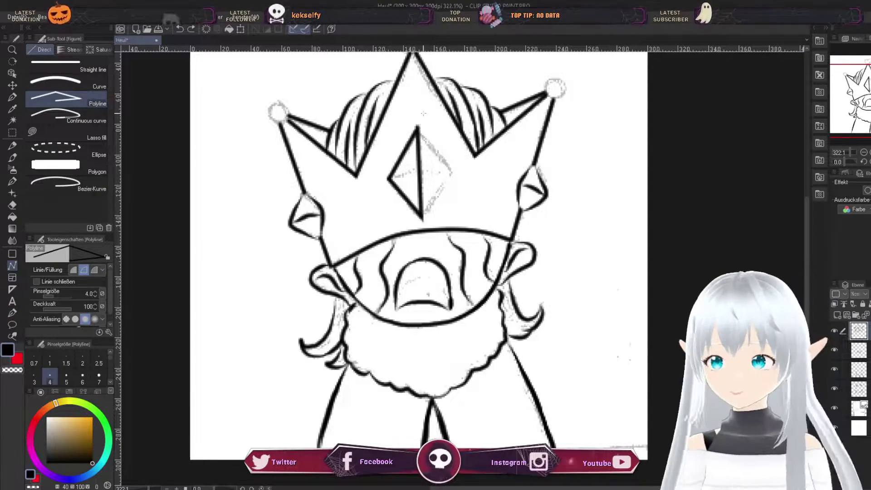
pyautogui.doubleClick(416, 129)
# Step: Ink the round balls on the crown's outer points and the heart on its middle point
pyautogui.press('m')
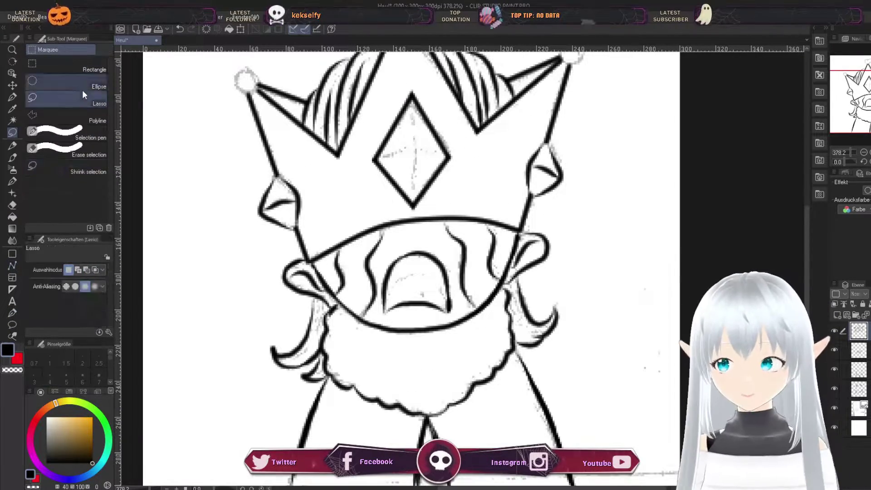
pyautogui.moveTo(477, 206); pyautogui.dragTo(471, 213)
pyautogui.scroll(3, 805, 274)
pyautogui.press('p')
pyautogui.scroll(1, 435, 187)
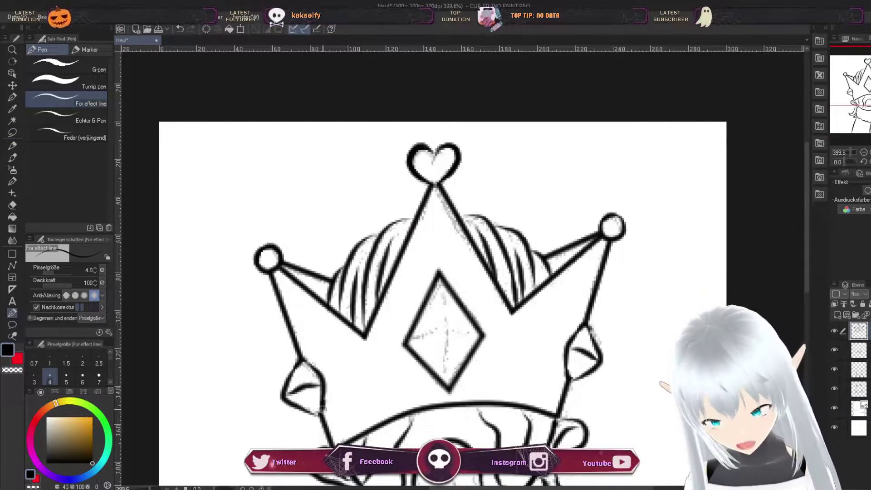
# Step: Clean up the overlapping and overshooting ends of the line art across its layers with a smaller Snap eraser, and hide the sketch
pyautogui.scroll(-5, 322, 409)
pyautogui.press('e')
pyautogui.click(858, 369)
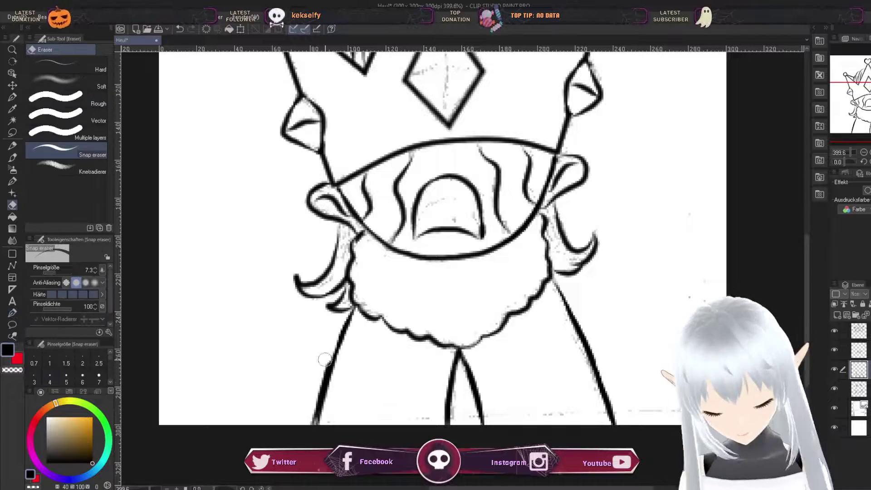
pyautogui.scroll(3, 435, 268)
pyautogui.scroll(2, 442, 268)
pyautogui.press('[')
pyautogui.press('[')
pyautogui.press('[')
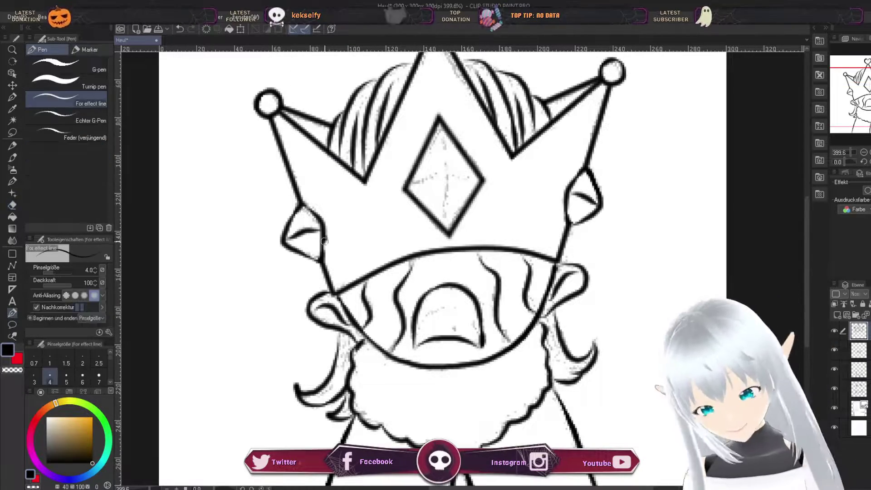
pyautogui.click(858, 330)
pyautogui.click(858, 350)
pyautogui.scroll(-1, 435, 268)
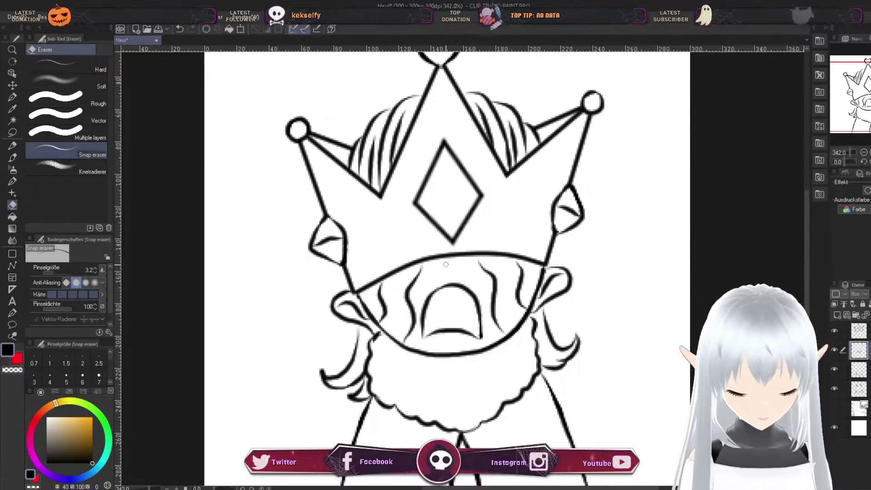
# Step: Ink four short facet lines inside the central diamond gem, undoing the strokes that miss
pyautogui.press('p')
pyautogui.hotkey('ctrl', 'z')
pyautogui.hotkey('ctrl', 'z')
pyautogui.hotkey('ctrl', 'z')
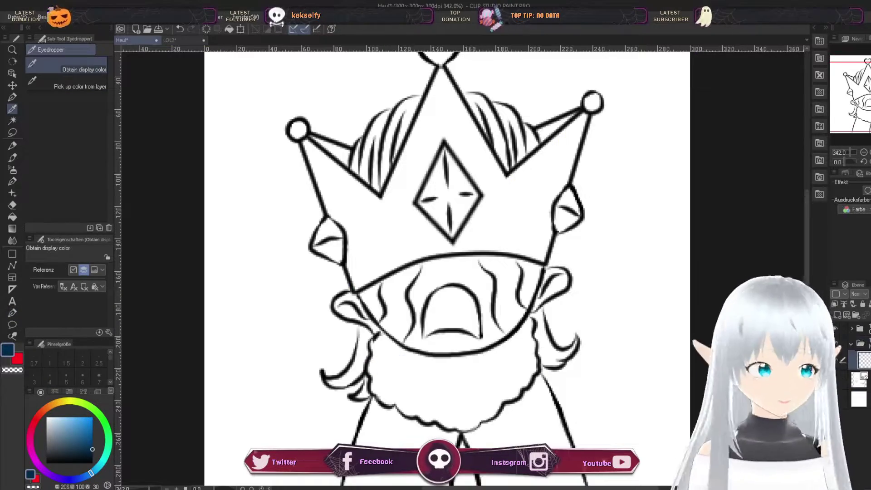
# Step: Colour the hair dark blue and the crown bright yellow beneath the line art
pyautogui.moveTo(418, 96); pyautogui.dragTo(377, 182)
pyautogui.moveTo(386, 111); pyautogui.dragTo(361, 146)
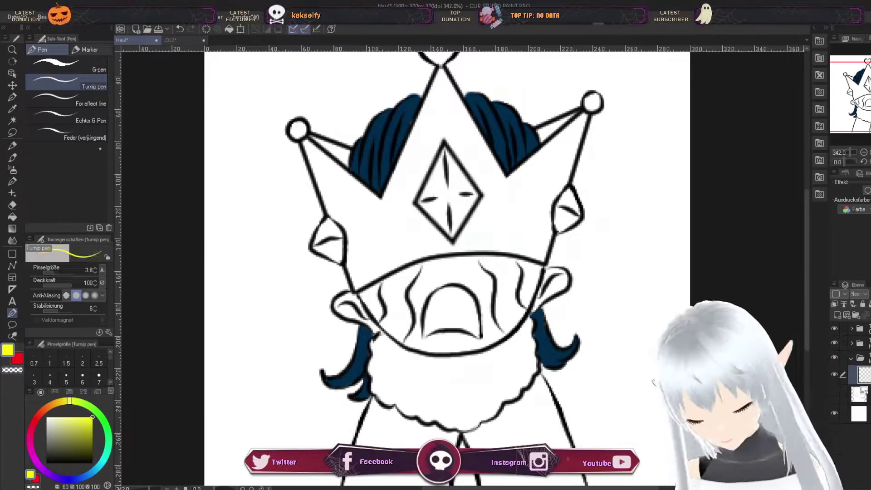
pyautogui.moveTo(441, 75); pyautogui.dragTo(399, 199)
pyautogui.moveTo(308, 145)
pyautogui.mouseDown()
pyautogui.moveTo(378, 270)
pyautogui.moveTo(401, 246)
pyautogui.moveTo(490, 246)
pyautogui.moveTo(565, 173)
pyautogui.moveTo(503, 228)
pyautogui.moveTo(472, 178)
pyautogui.moveTo(475, 149)
pyautogui.mouseUp()
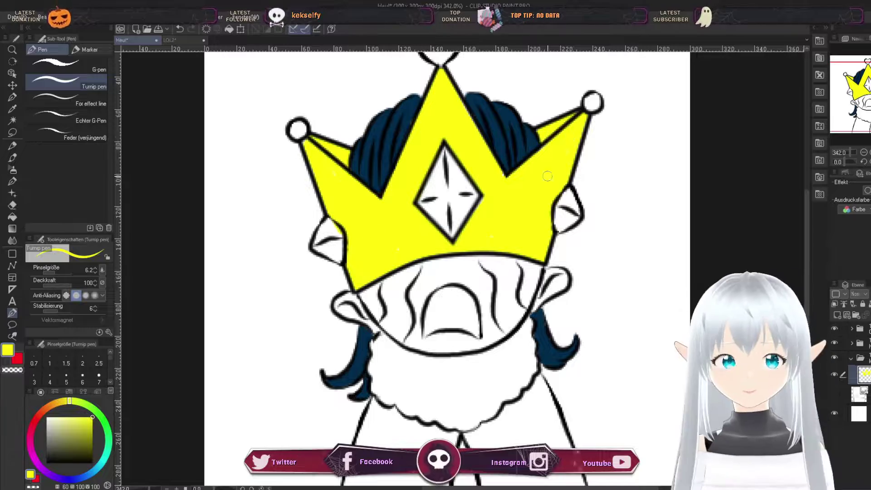
# Step: Paint the cloak dark maroon and its centre opening red, using colours picked from the LOL2 reference drawing
pyautogui.hotkey('ctrl', 'Tab')
pyautogui.hotkey('ctrl', 'Tab')
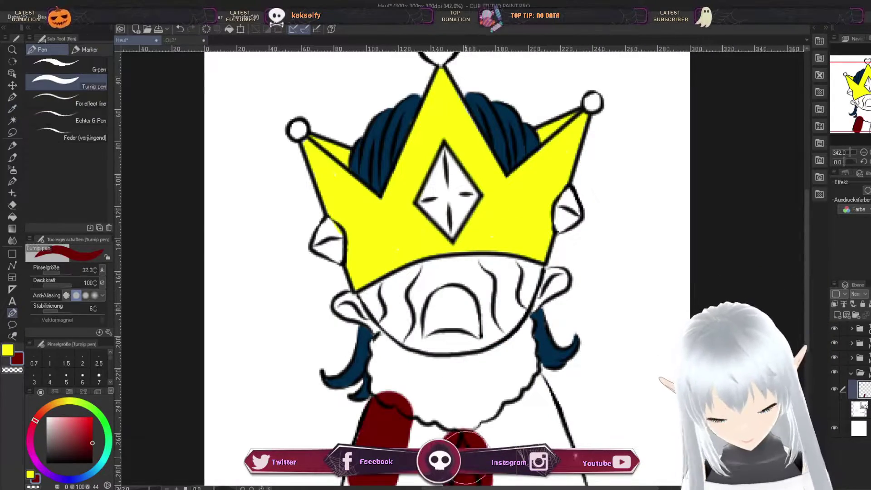
pyautogui.hotkey('ctrl', 'Tab')
pyautogui.hotkey('ctrl', 'Tab')
pyautogui.scroll(-2, 388, 430)
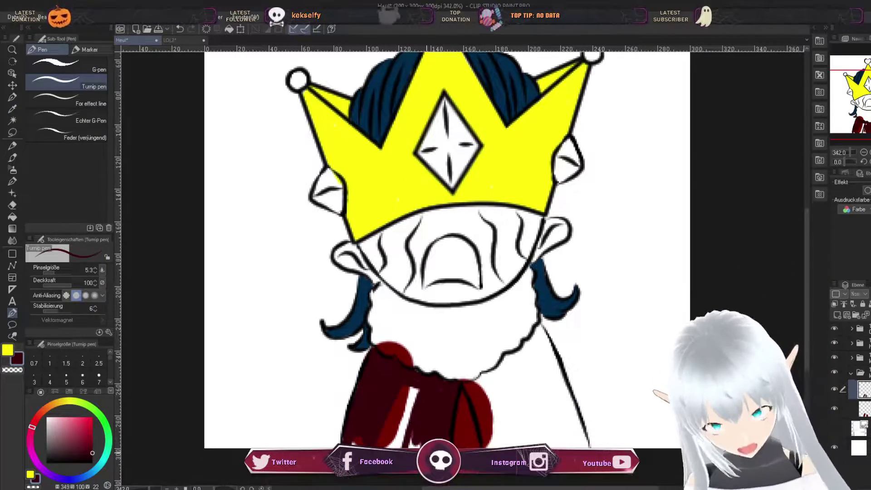
pyautogui.moveTo(386, 399)
pyautogui.mouseDown()
pyautogui.moveTo(462, 330)
pyautogui.moveTo(563, 408)
pyautogui.moveTo(537, 351)
pyautogui.mouseUp()
# Step: Paint the fur collar below the face pale blue, checking the LOL2 reference drawing for the colour
pyautogui.hotkey('ctrl', 'Tab')
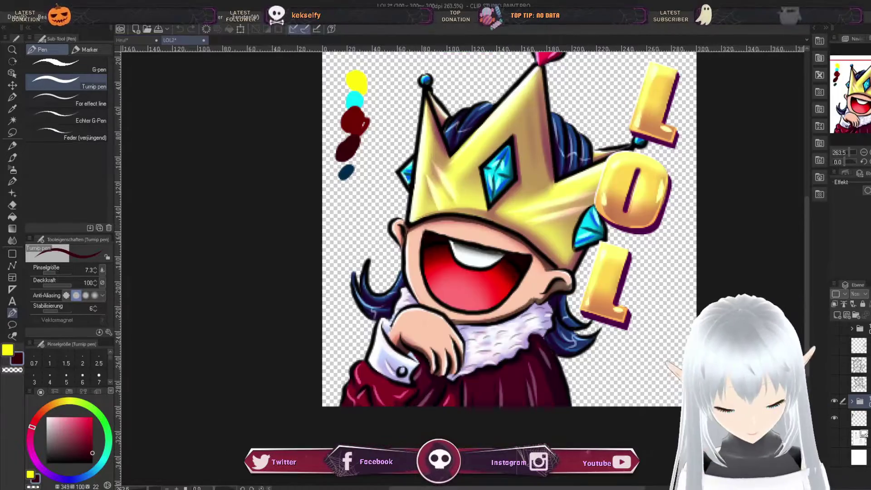
pyautogui.hotkey('ctrl', 'Tab')
pyautogui.moveTo(381, 286); pyautogui.dragTo(379, 329)
pyautogui.moveTo(481, 360)
pyautogui.mouseDown()
pyautogui.moveTo(421, 335)
pyautogui.moveTo(471, 358)
pyautogui.mouseUp()
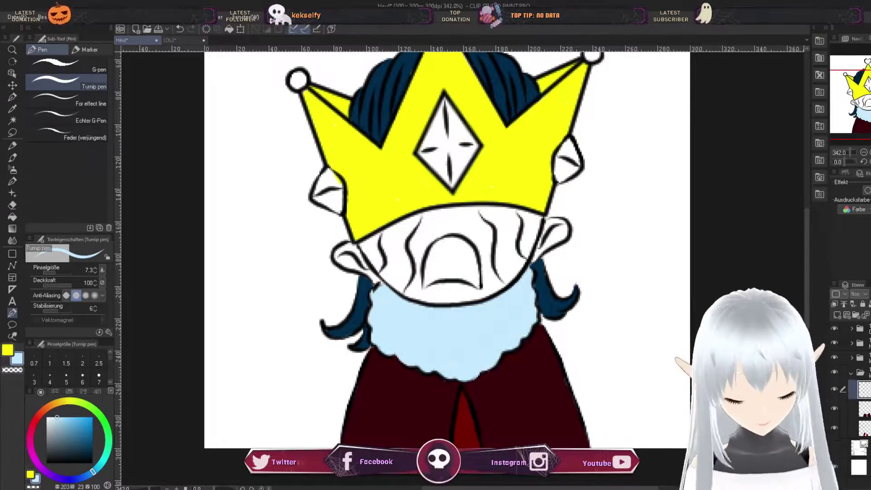
# Step: Colour the crown's gems and round tips cyan and the heart on top red
pyautogui.hotkey('ctrl', 'Tab')
pyautogui.hotkey('ctrl', 'Tab')
pyautogui.moveTo(449, 127); pyautogui.dragTo(449, 177)
pyautogui.moveTo(565, 150); pyautogui.dragTo(566, 172)
pyautogui.moveTo(329, 174); pyautogui.dragTo(324, 181)
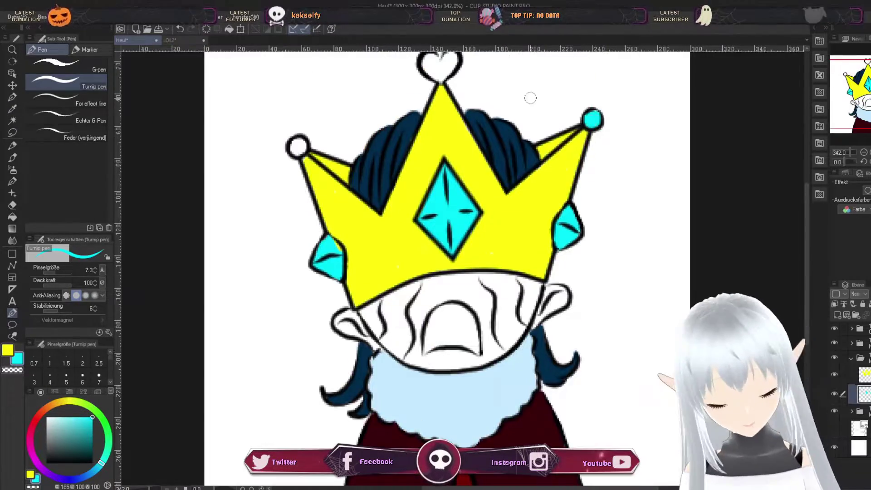
pyautogui.click(439, 62)
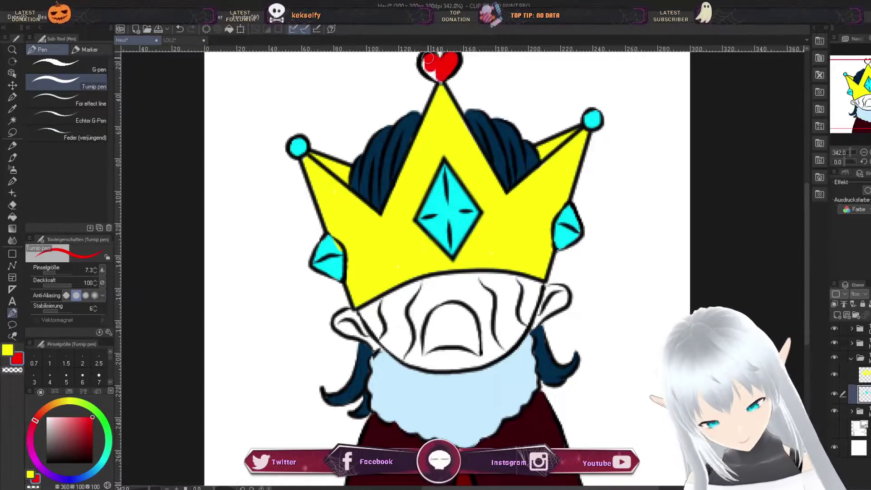
# Step: Paint the open mouth red and the tear streams bright blue on new layers
pyautogui.scroll(-1, 447, 249)
pyautogui.hotkey('ctrl', 'shift', 'n')
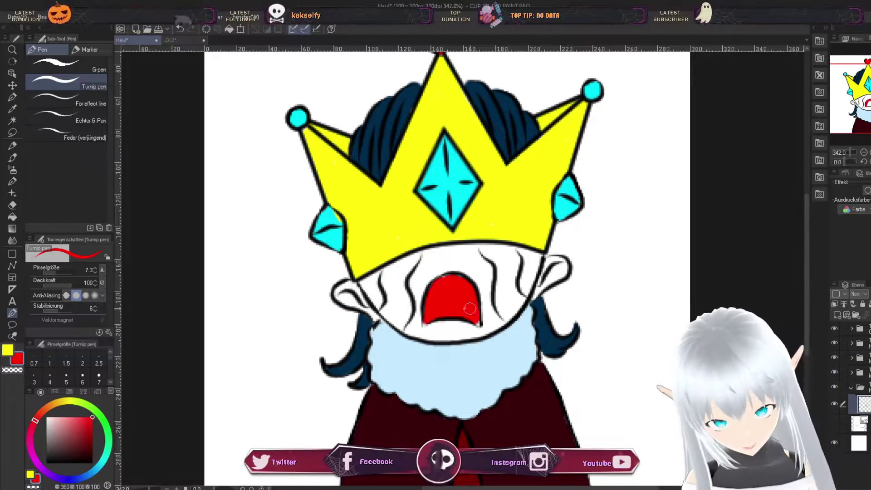
pyautogui.click(93, 470)
pyautogui.moveTo(418, 256); pyautogui.dragTo(385, 271)
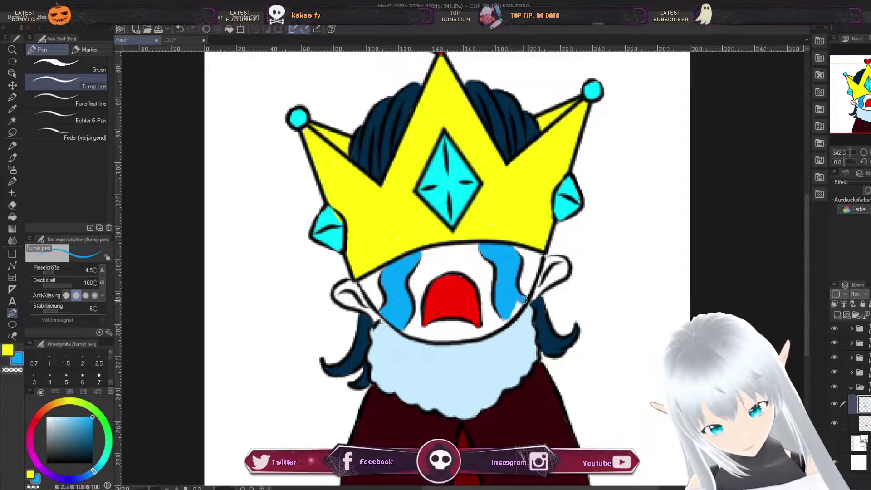
# Step: Paint the face a peach skin tone around the tears and mouth, matching the colour to the LOL2 reference
pyautogui.hotkey('ctrl', 'Tab')
pyautogui.hotkey('ctrl', 'Tab')
pyautogui.click(48, 407)
pyautogui.click(61, 416)
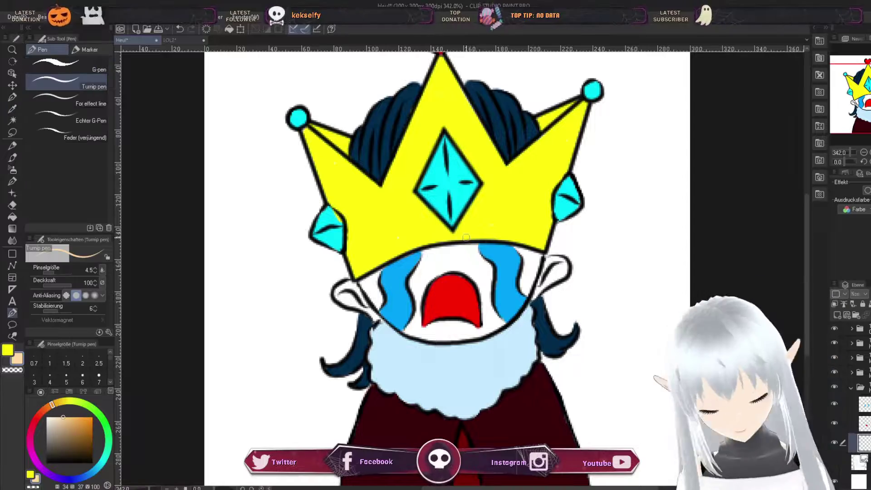
pyautogui.moveTo(435, 272); pyautogui.dragTo(481, 326)
pyautogui.moveTo(517, 254); pyautogui.dragTo(537, 292)
pyautogui.moveTo(378, 272); pyautogui.dragTo(362, 306)
pyautogui.hotkey('ctrl', 'Tab')
pyautogui.hotkey('ctrl', 'Tab')
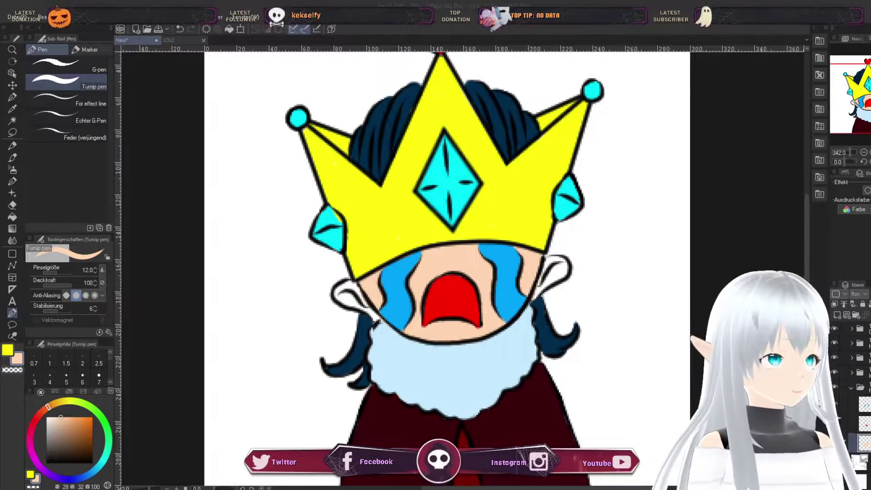
# Step: Shade the crown's back points, outer edge and lower rim in dark olive on a clipped layer, following the LOL2 reference
pyautogui.hotkey('ctrl', '0')
pyautogui.click(173, 40)
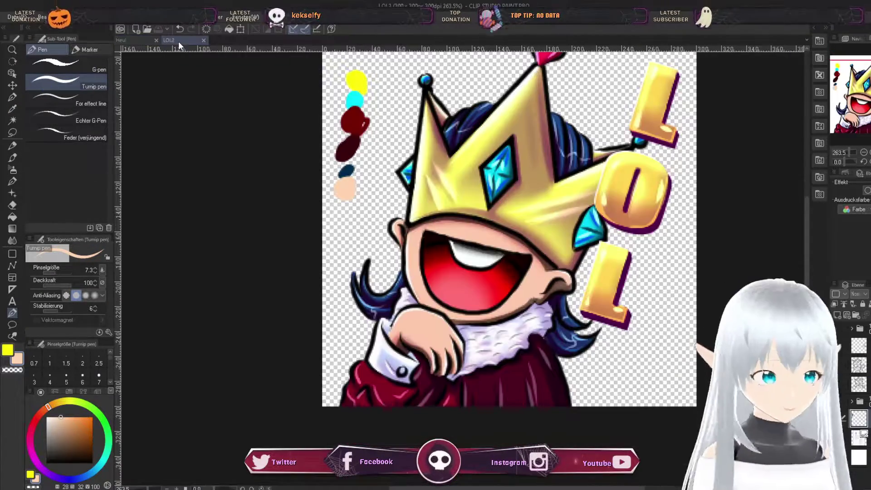
pyautogui.hotkey('ctrl', 'Tab')
pyautogui.click(851, 359)
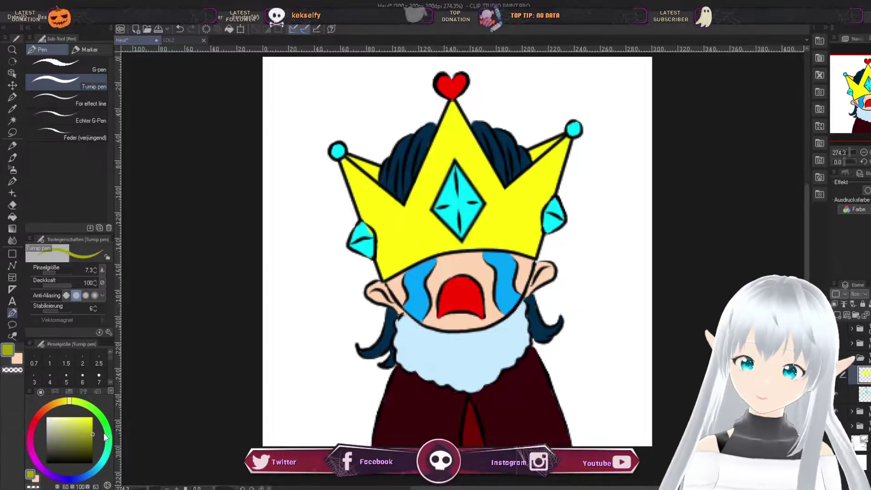
pyautogui.press('e')
pyautogui.press('p')
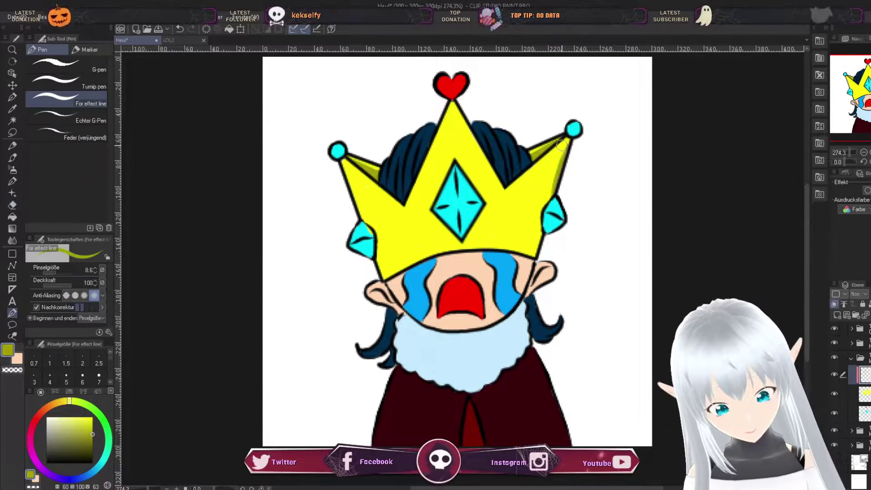
pyautogui.press('e')
pyautogui.press('p')
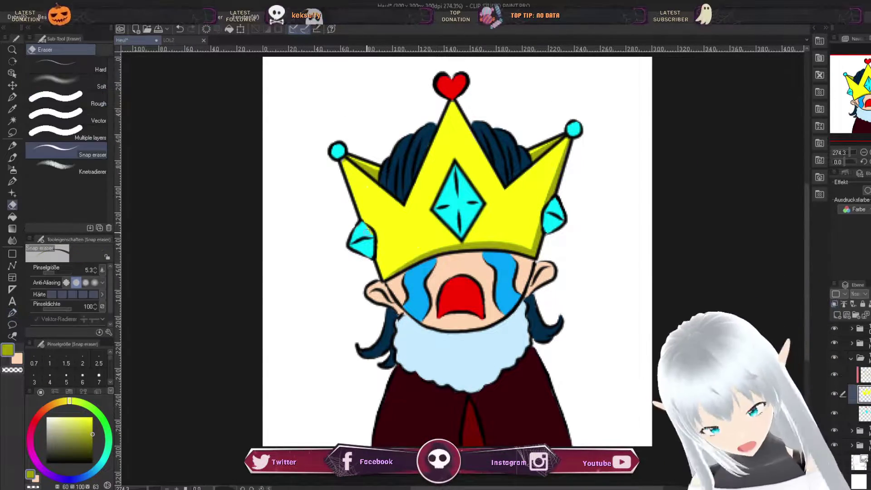
# Step: Add olive shadows beside the central diamond gem and trim them with the Snap eraser
pyautogui.keyDown('ctrl'); pyautogui.click(371, 253); pyautogui.keyUp('ctrl')
pyautogui.press('e')
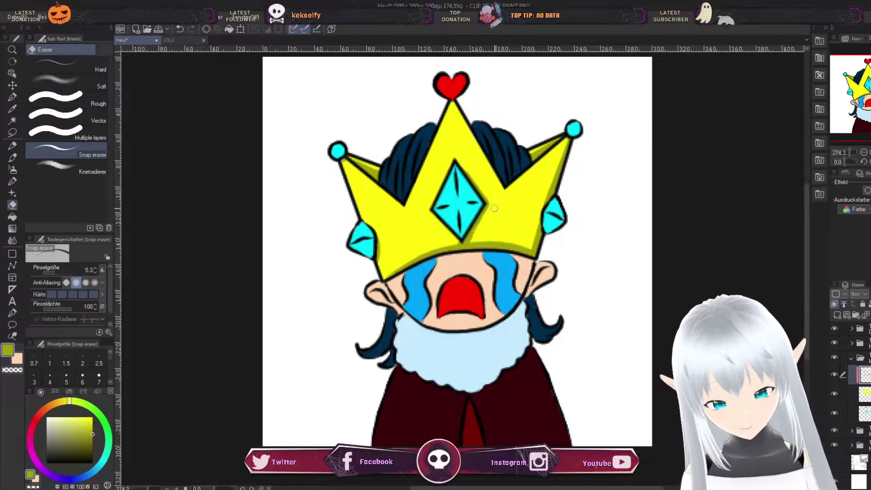
pyautogui.press('p')
pyautogui.press('e')
pyautogui.press('p')
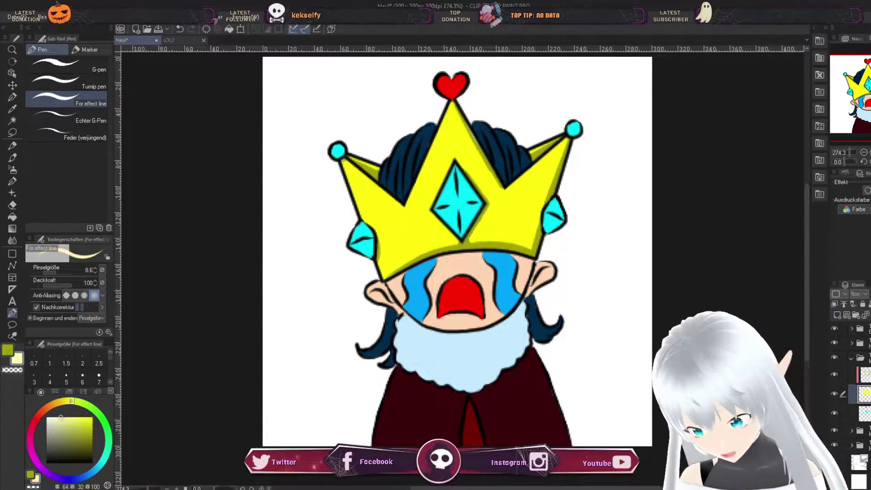
# Step: Darken the whole crown front on a new layer, lift out lit areas with the Soft eraser and smooth the transitions with Blur
pyautogui.press('j')
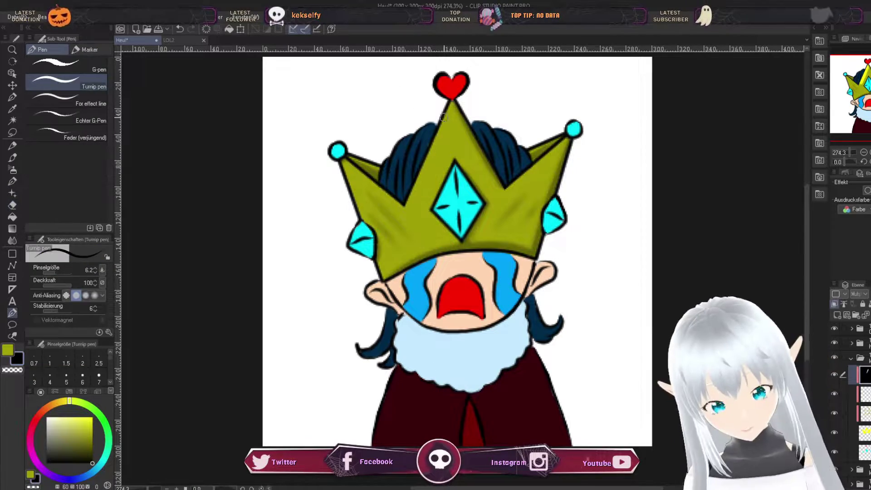
pyautogui.press('e')
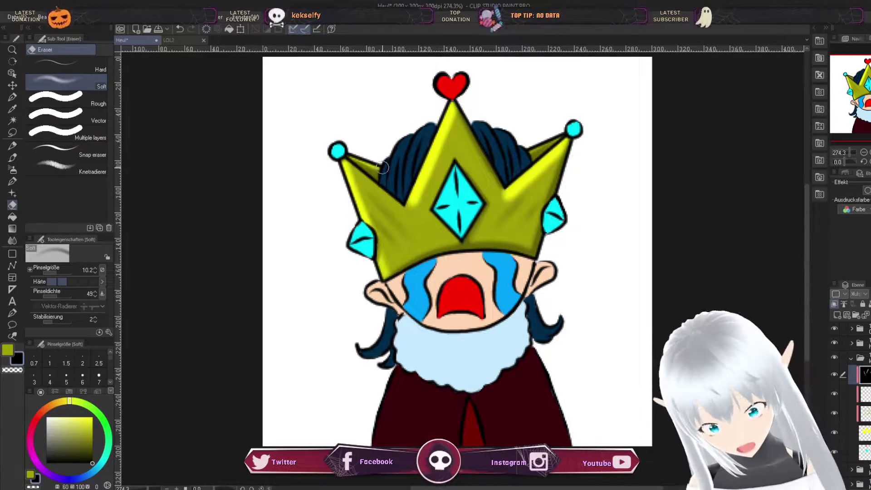
pyautogui.press('j')
pyautogui.press('e')
pyautogui.press('j')
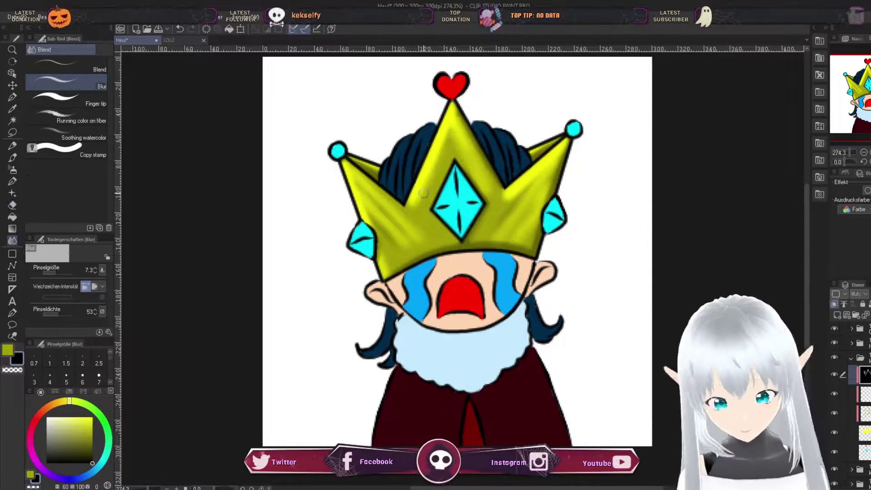
pyautogui.press('e')
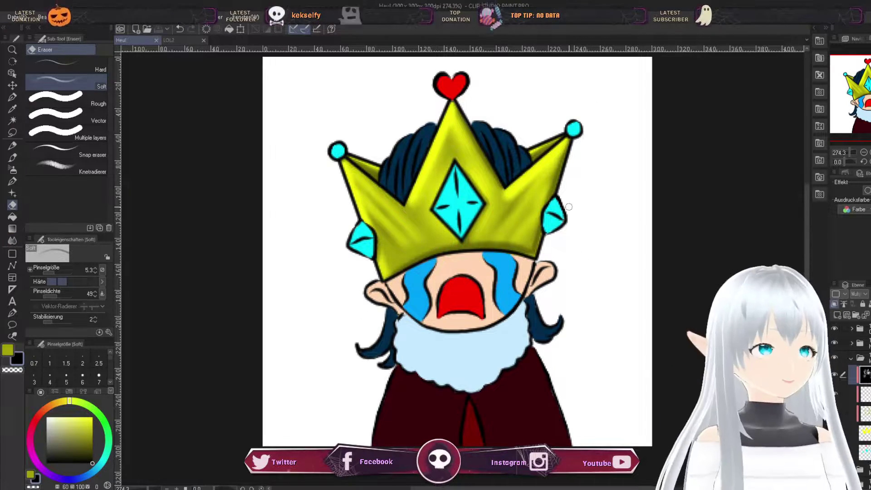
# Step: Tint the crown's shading with a magenta layer and paint white highlights on the crown's front on separate layers
pyautogui.press('p')
pyautogui.click(569, 207)
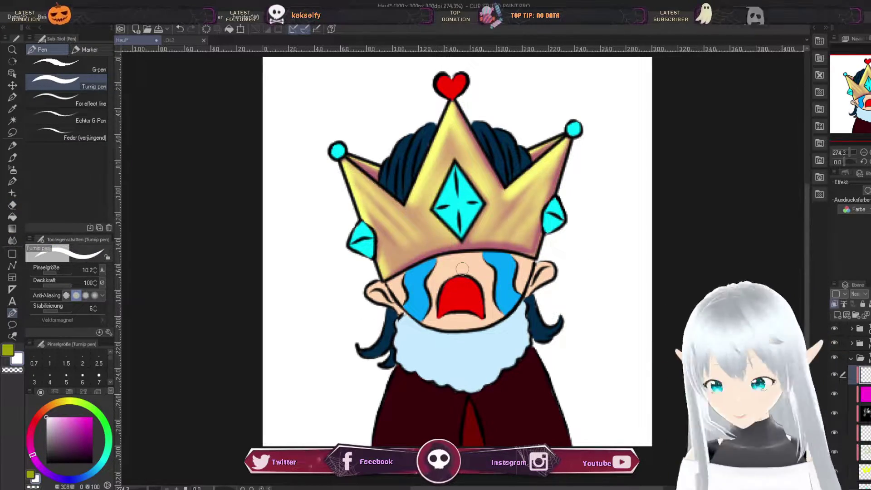
pyautogui.press('.')
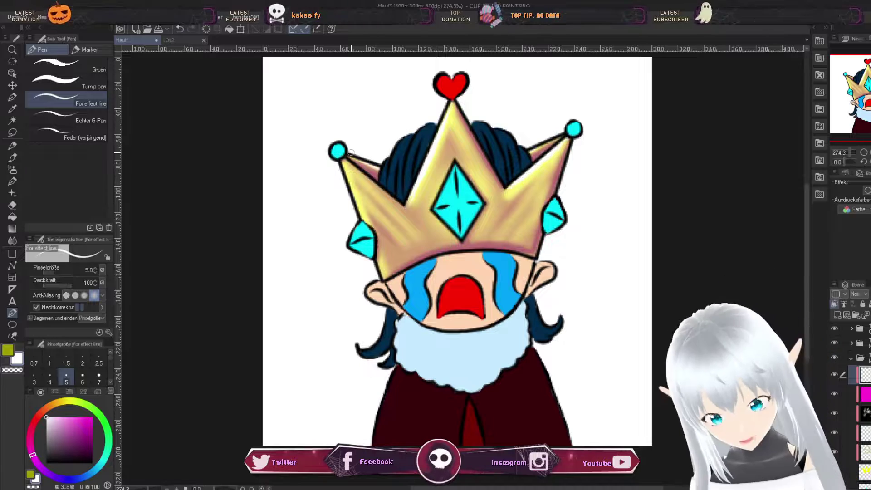
pyautogui.press('b')
pyautogui.click(864, 413)
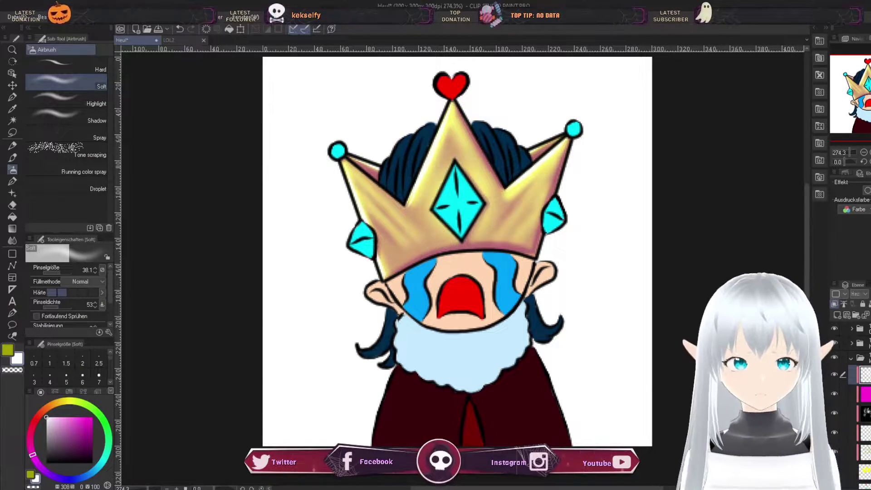
# Step: Blur the crown's highlights and shadow layer, softening the shading with a large Soft eraser
pyautogui.press('j')
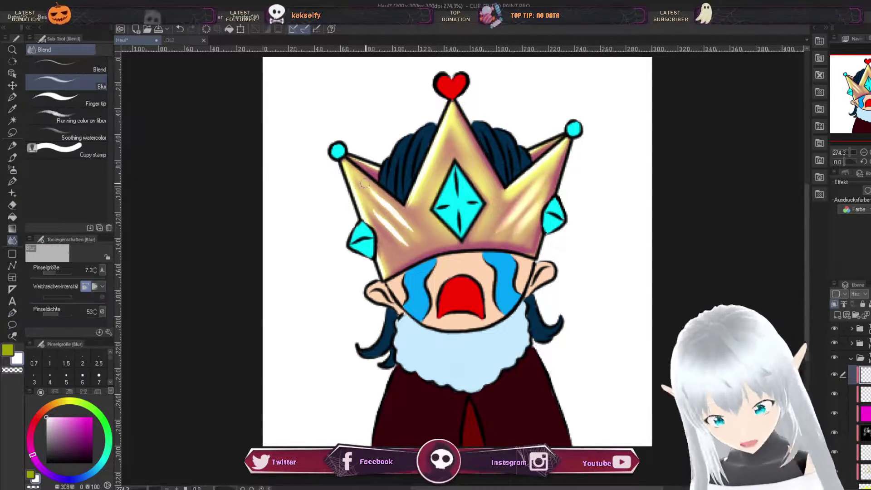
pyautogui.click(864, 432)
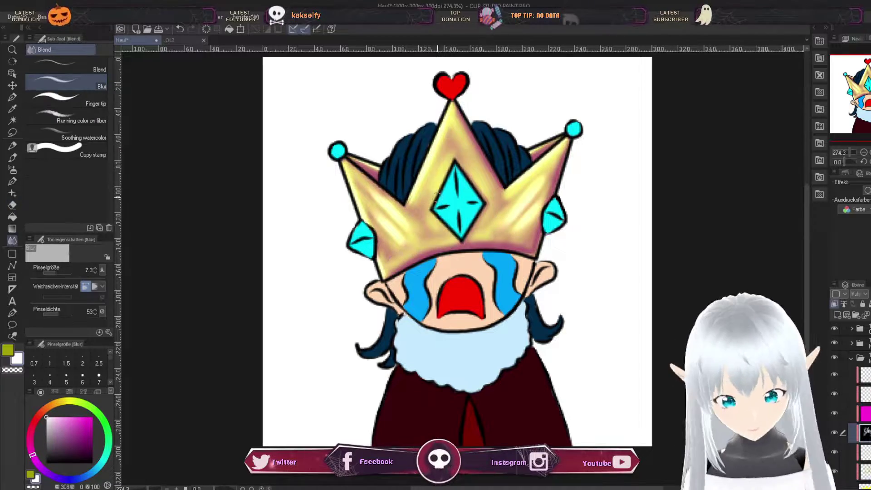
pyautogui.click(864, 374)
pyautogui.press('e')
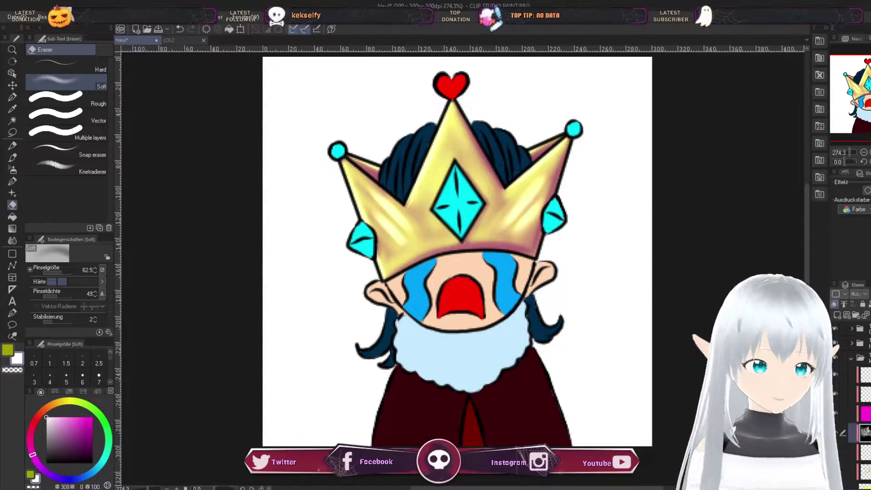
# Step: Airbrush deeper black shadows along the crown's shaded side and around the diamond gem, adding yellow and magenta colour layers
pyautogui.press('b')
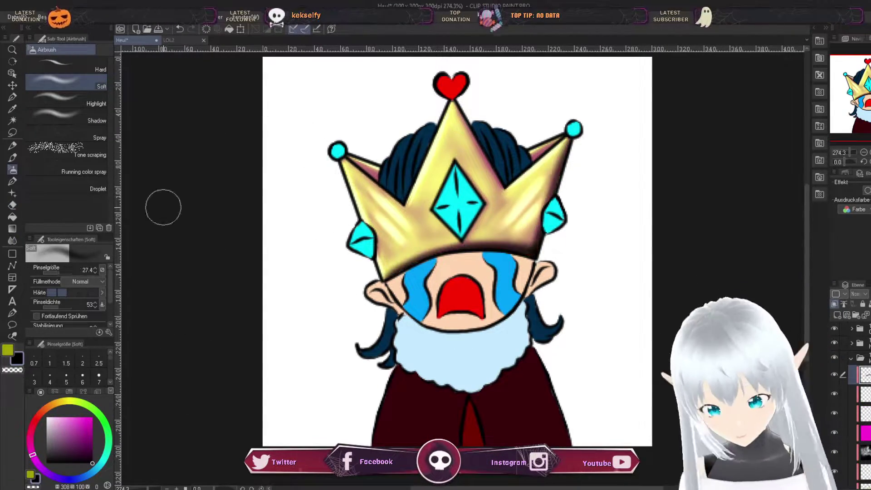
pyautogui.press('[')
pyautogui.press('[')
pyautogui.press('[')
pyautogui.press('[')
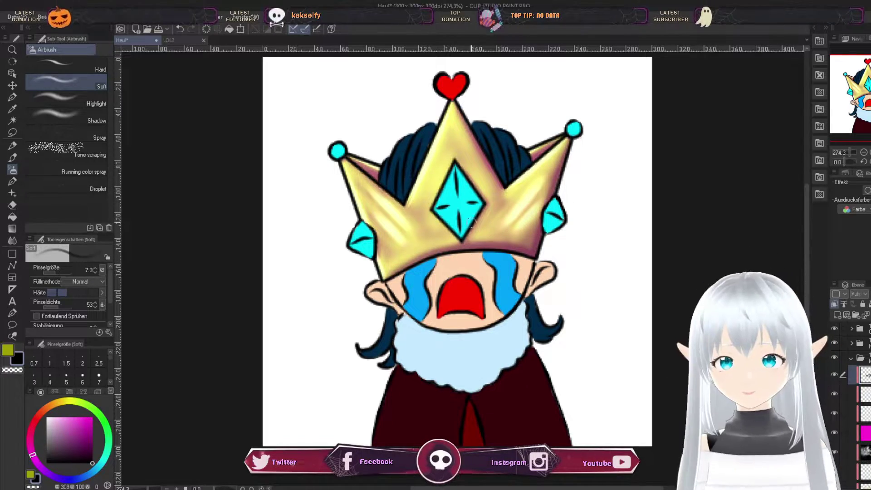
pyautogui.press('e')
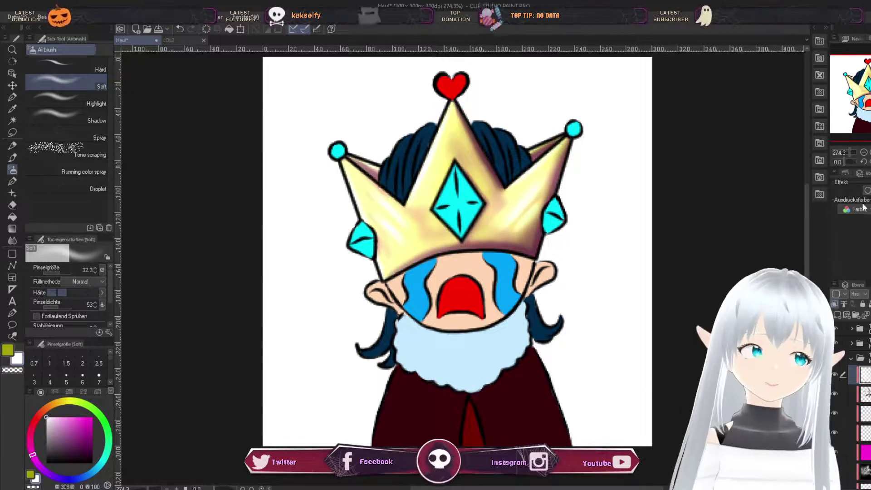
pyautogui.press('p')
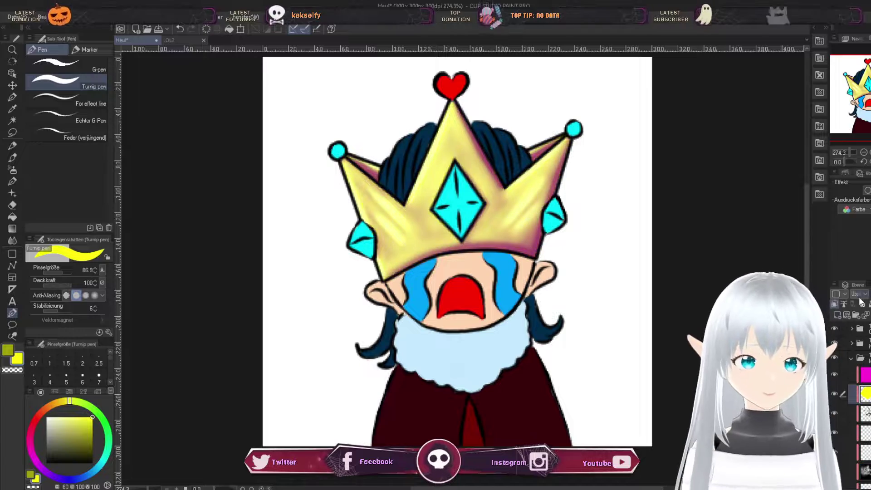
# Step: Shade the robe's outer edges, folds and the area beneath the fur collar in dark maroon, softening with the airbrush and Blur
pyautogui.click(68, 97)
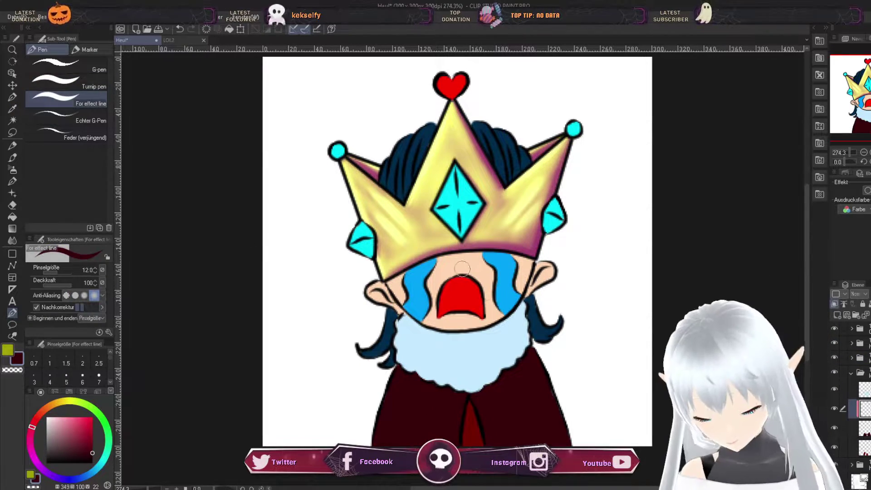
pyautogui.hotkey('alt', ']')
pyautogui.keyDown('ctrl'); pyautogui.keyDown('alt'); pyautogui.moveTo(457, 400); pyautogui.dragTo(475, 402); pyautogui.keyUp('alt'); pyautogui.keyUp('ctrl')
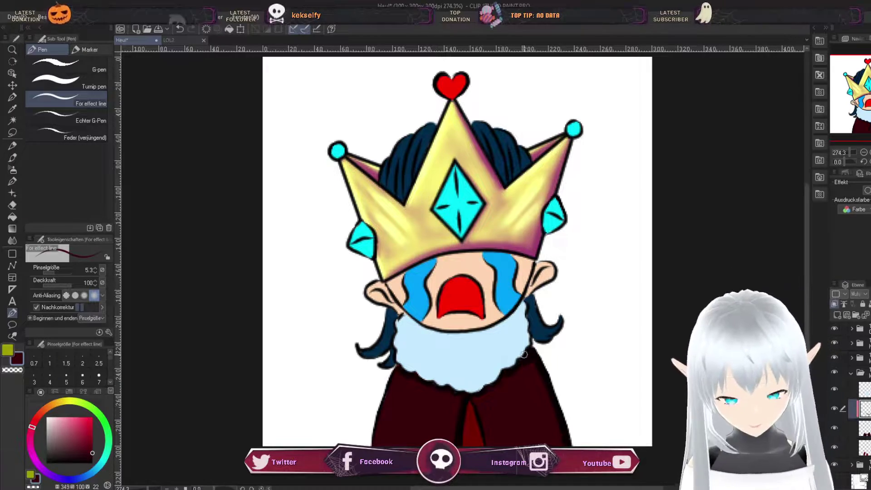
pyautogui.press('b')
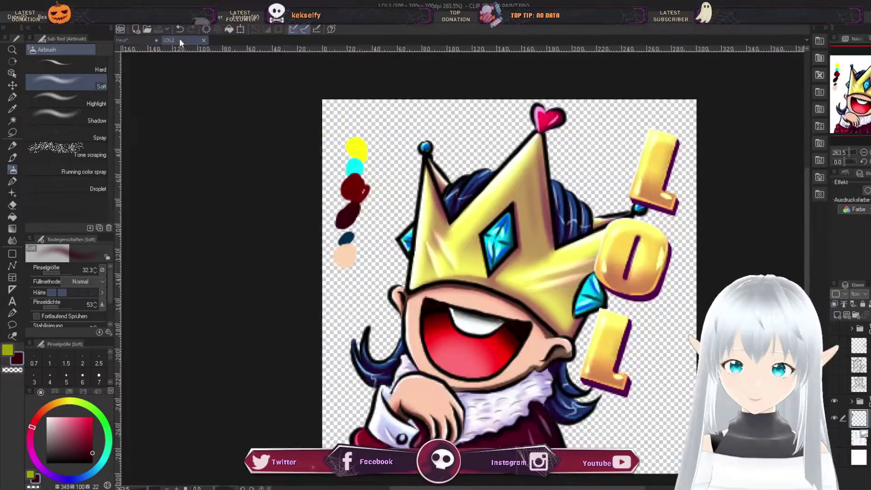
pyautogui.keyDown('ctrl'); pyautogui.keyDown('alt'); pyautogui.moveTo(547, 361); pyautogui.dragTo(418, 358); pyautogui.keyUp('alt'); pyautogui.keyUp('ctrl')
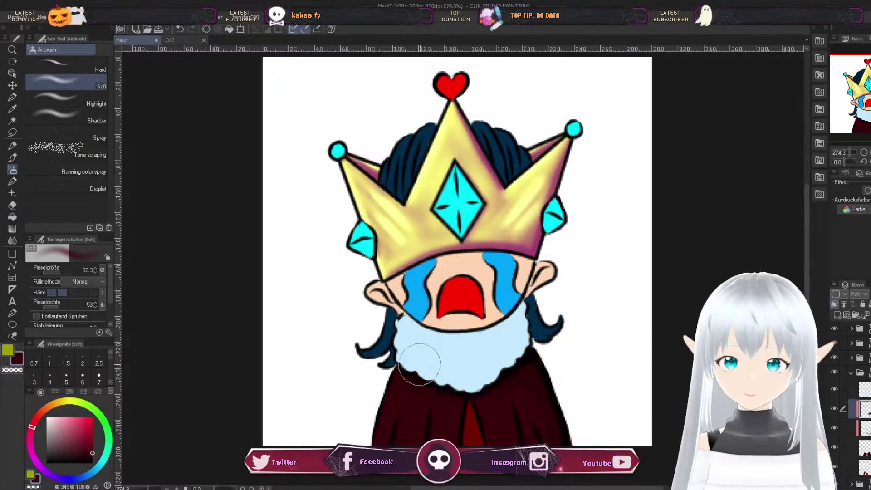
pyautogui.press('j')
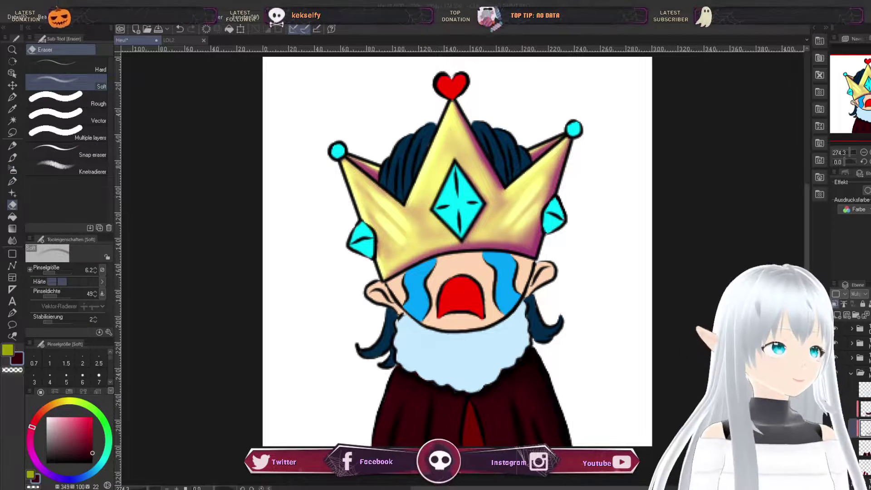
pyautogui.hotkey('alt', '[')
pyautogui.hotkey('alt', ']')
# Step: Tint the robe with a magenta layer and paint soft white highlights along its folds on a new layer
pyautogui.press('p')
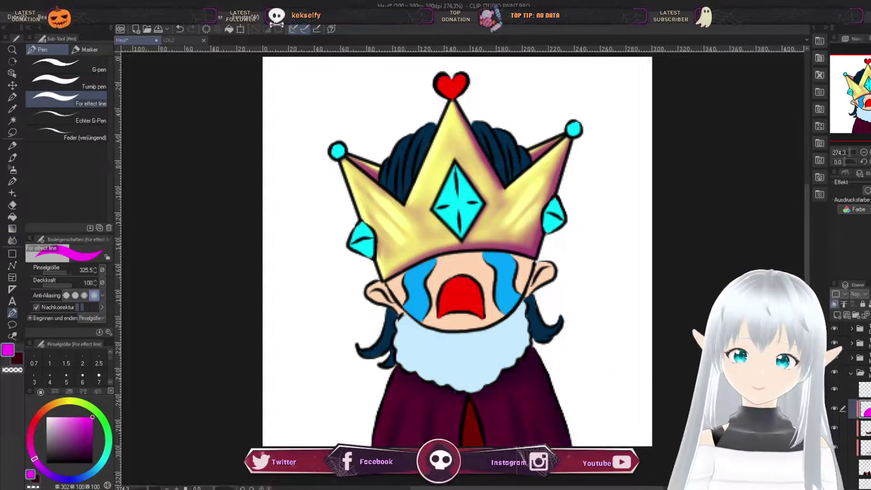
pyautogui.hotkey('ctrl', 'shift', 'n')
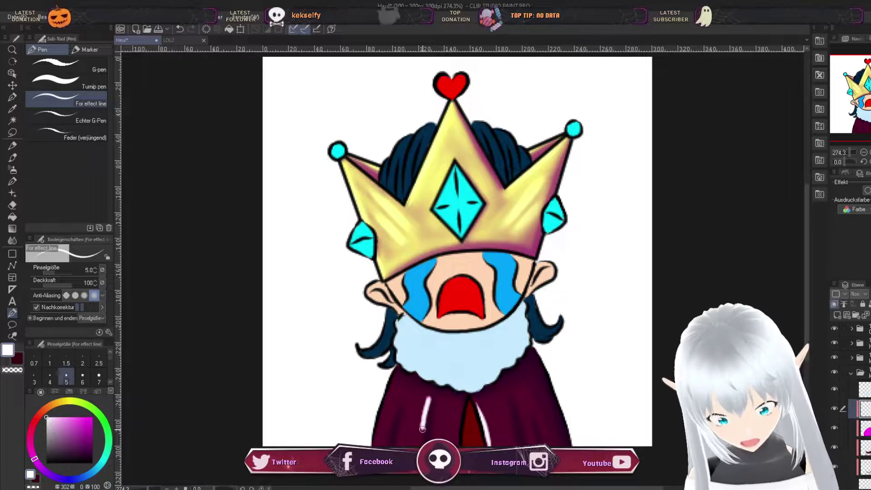
pyautogui.hotkey('ctrl', 'z')
pyautogui.hotkey('alt', '[')
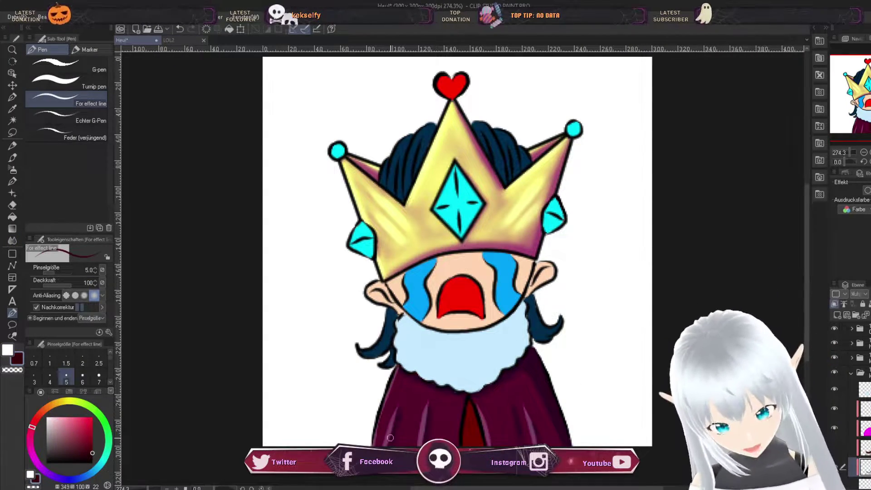
pyautogui.press('e')
# Step: Darken the fur collar on a shading layer, texture it with the Kneaded eraser and airbrush black shadows under the chin and sides
pyautogui.press('p')
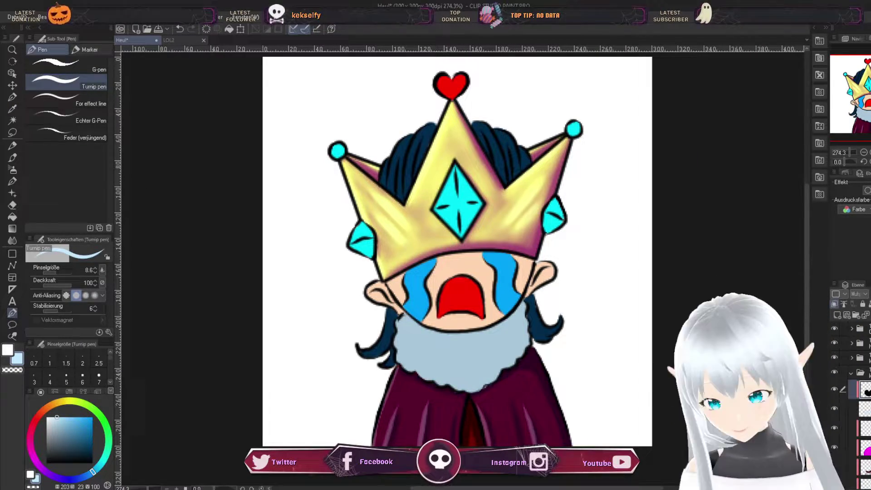
pyautogui.press('e')
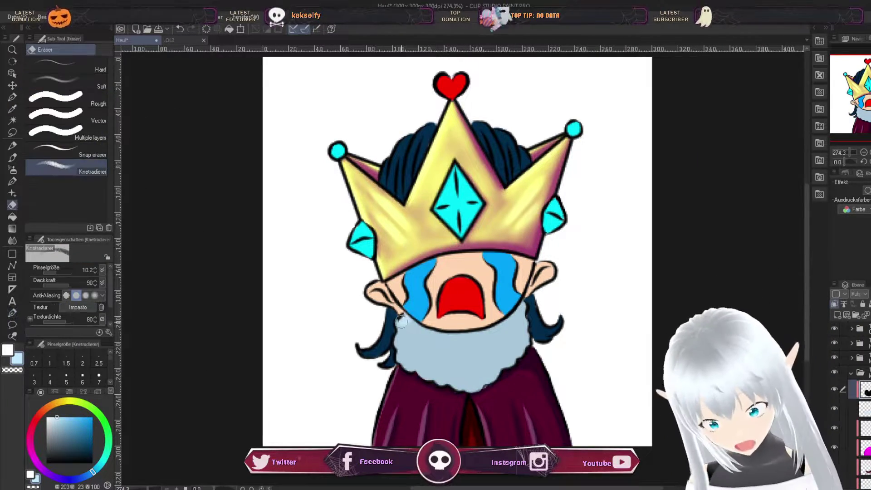
pyautogui.moveTo(417, 328)
pyautogui.mouseDown()
pyautogui.moveTo(481, 346)
pyautogui.moveTo(526, 313)
pyautogui.mouseUp()
pyautogui.keyDown('alt'); pyautogui.click(531, 307); pyautogui.keyUp('alt')
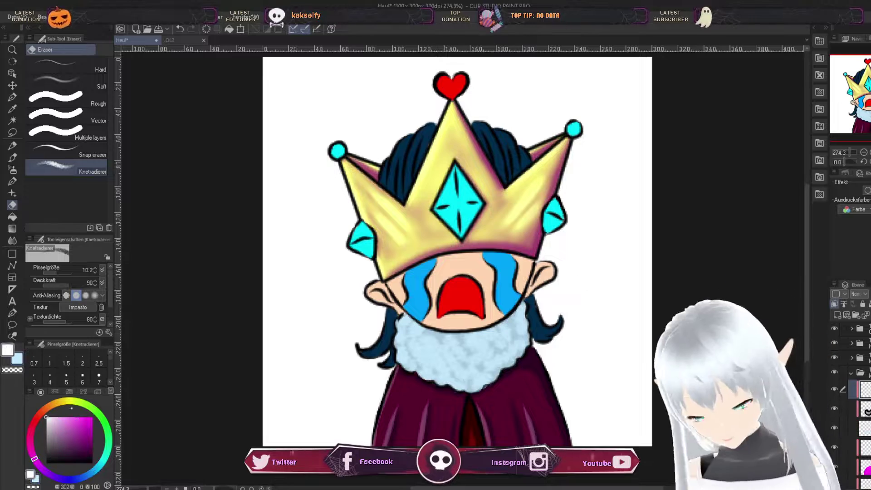
pyautogui.press('b')
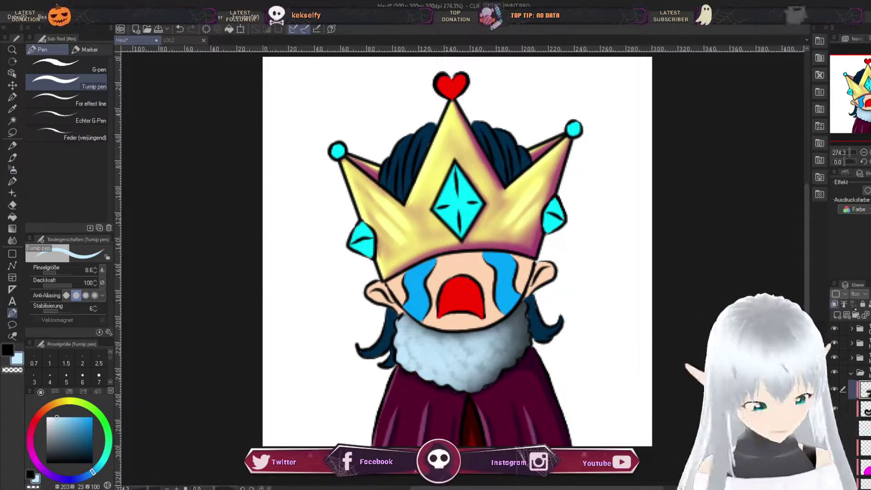
pyautogui.moveTo(403, 326)
pyautogui.mouseDown()
pyautogui.moveTo(481, 376)
pyautogui.moveTo(458, 368)
pyautogui.mouseUp()
# Step: Paint small white highlights on the fur collar with the For effect line pen and tint the fur with a magenta layer
pyautogui.press('p')
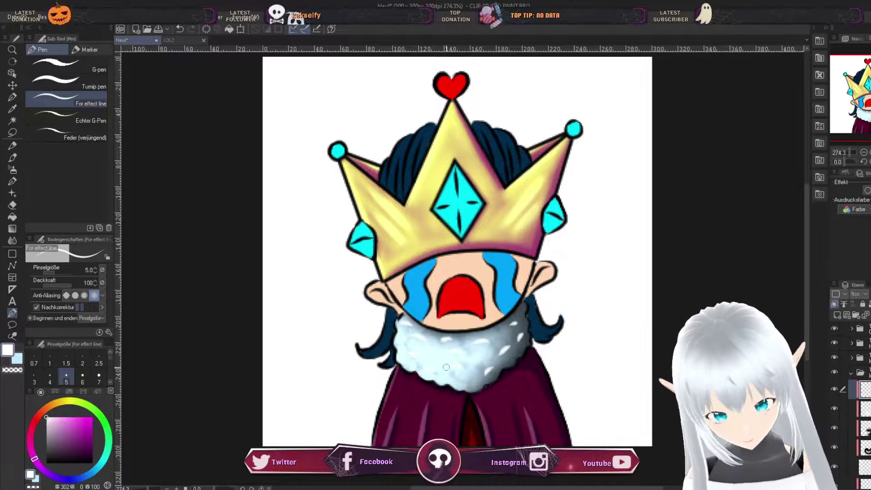
pyautogui.hotkey('ctrl', 'z')
pyautogui.hotkey('ctrl', 'y')
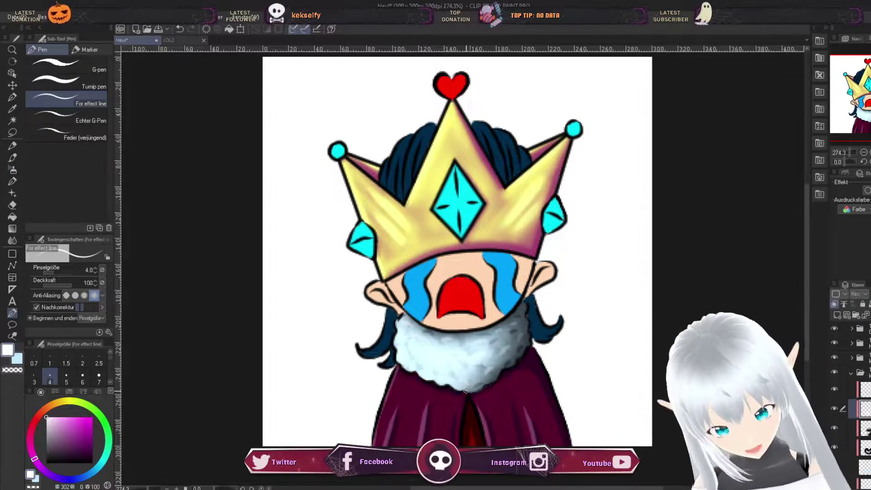
pyautogui.hotkey('ctrl', 'z')
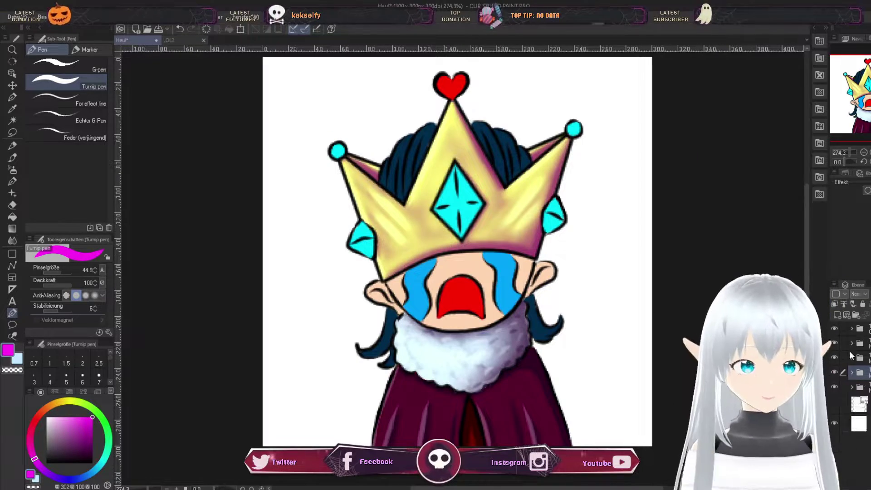
pyautogui.hotkey('ctrl', 'z')
# Step: Airbrush black shadows on the crown's gems and side orbs, and shade the top heart, trimming it with the Snap eraser
pyautogui.press('[')
pyautogui.press('[')
pyautogui.press('[')
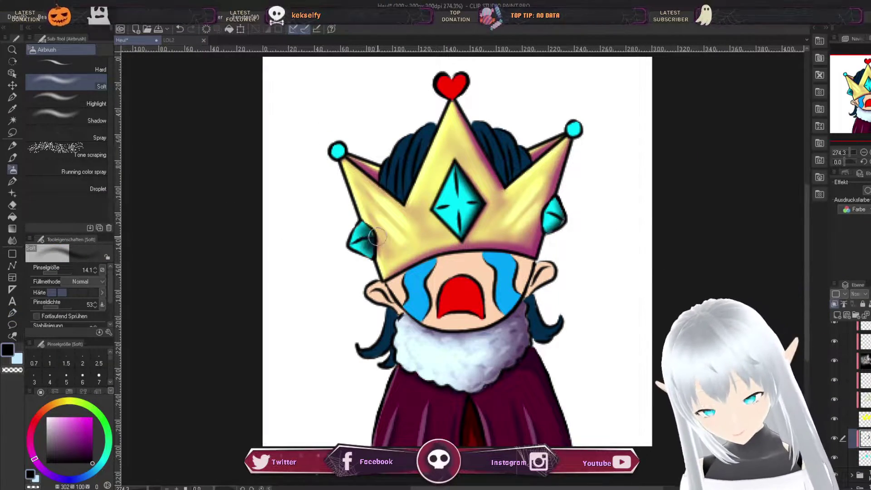
pyautogui.press('[')
pyautogui.press('[')
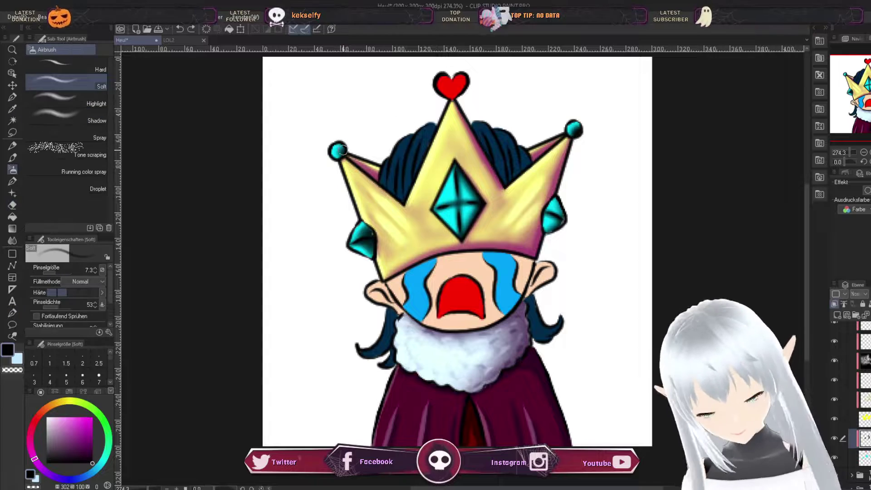
pyautogui.press('e')
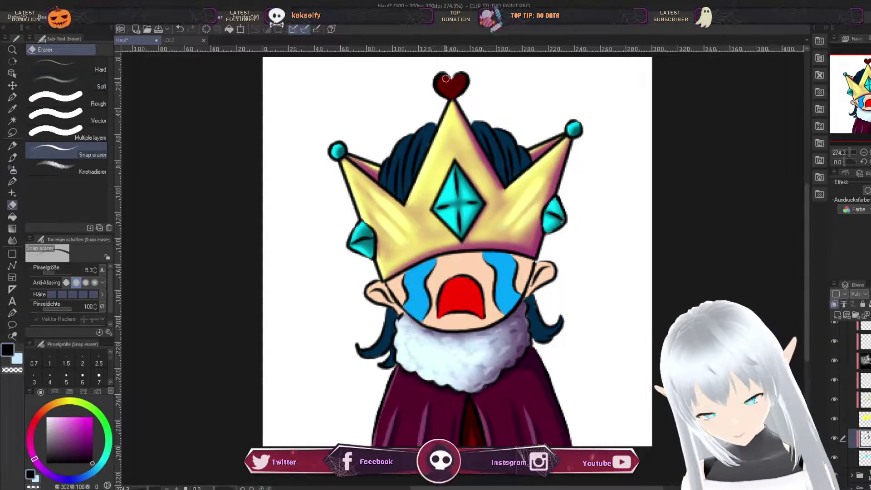
# Step: Darken the central gem's facets with black strokes and add white highlights and a magenta tint to the gems, orbs and heart
pyautogui.press('p')
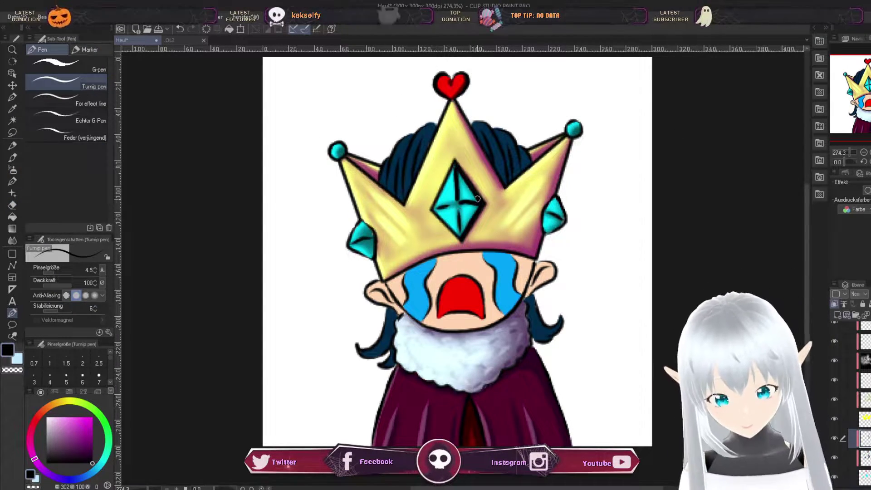
pyautogui.click(67, 98)
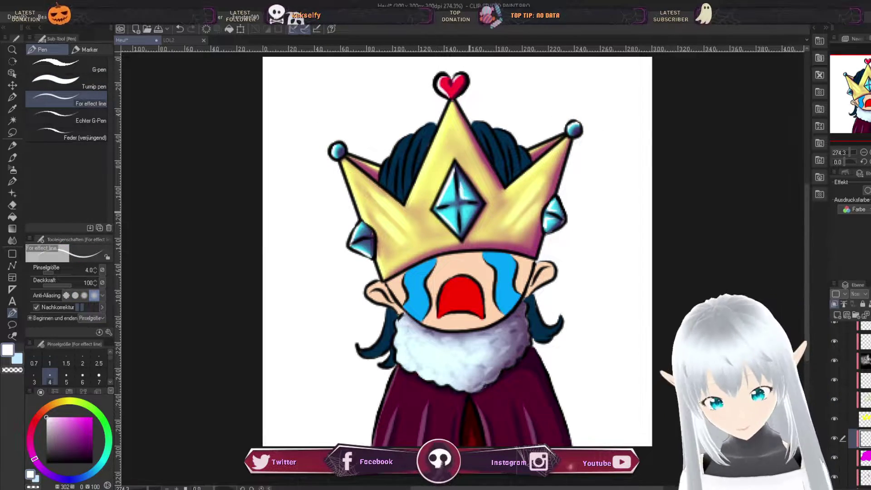
pyautogui.click(864, 457)
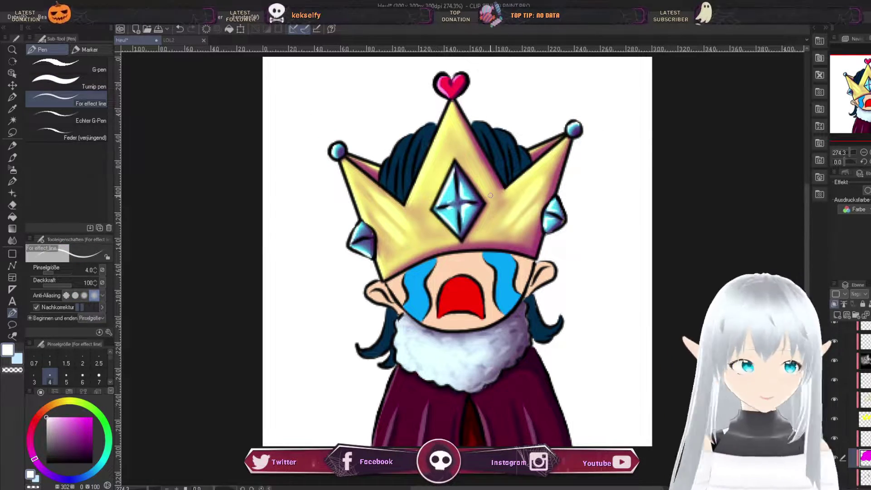
# Step: Sample the skin colour and paint a deeper skin tone on the forehead under the crown and on the ears with the For effect line pen
pyautogui.click(864, 424)
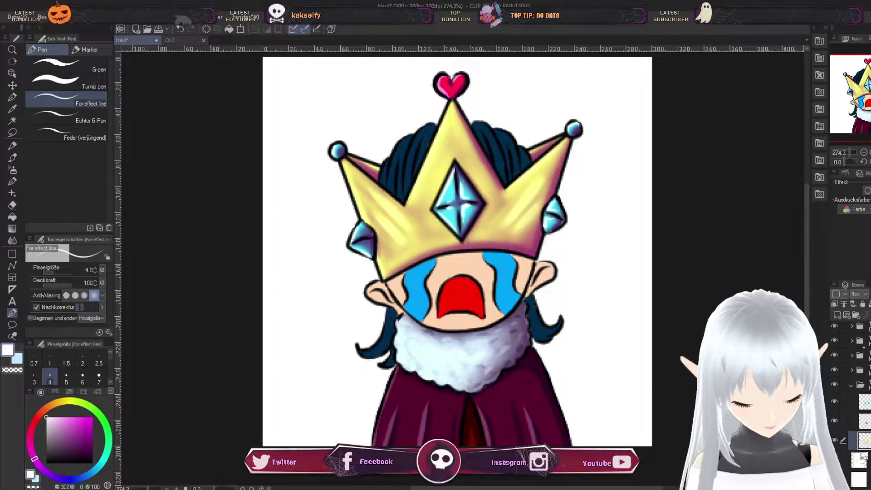
pyautogui.keyDown('alt'); pyautogui.click(459, 270); pyautogui.keyUp('alt')
pyautogui.press('e')
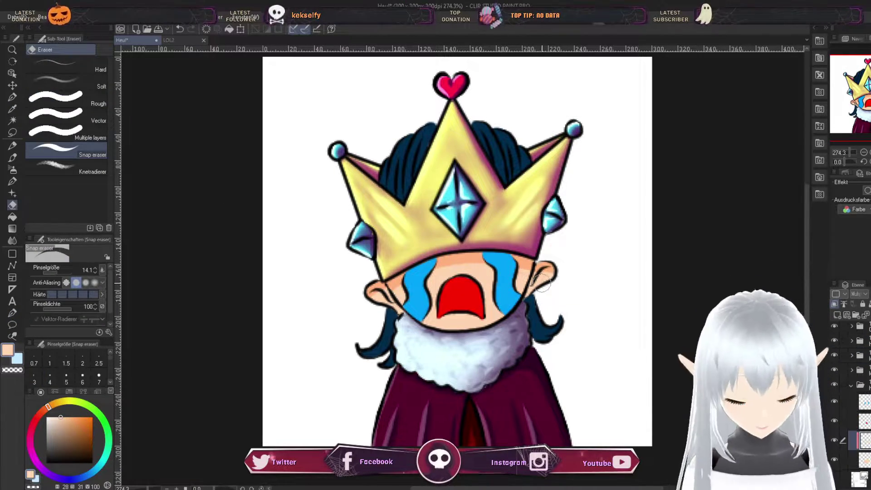
pyautogui.press('p')
pyautogui.press('b')
pyautogui.press('b')
pyautogui.press('b')
pyautogui.press('b')
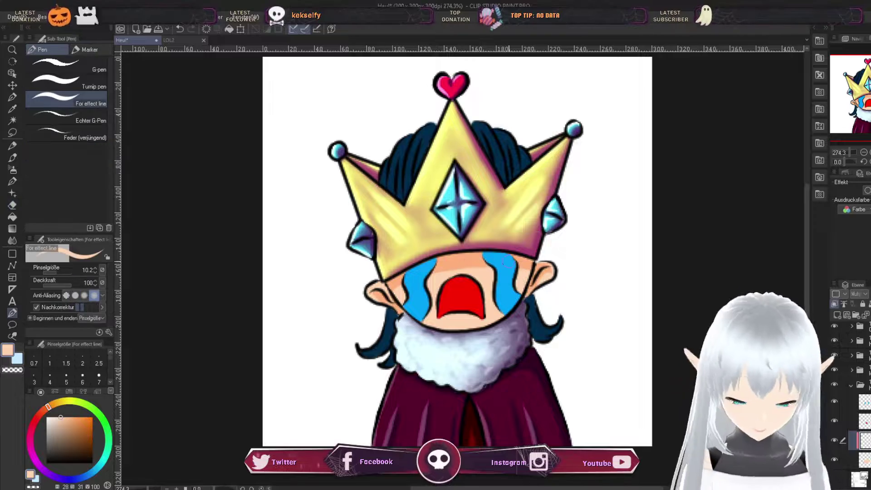
# Step: Add black shadows under the crown and on the ears, blur them, and tint the skin with a magenta layer
pyautogui.press('e')
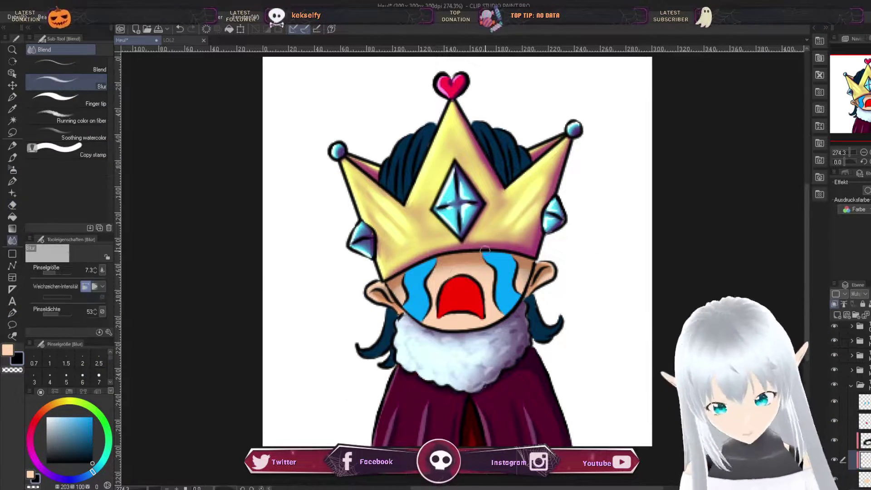
pyautogui.press('b')
pyautogui.press('e')
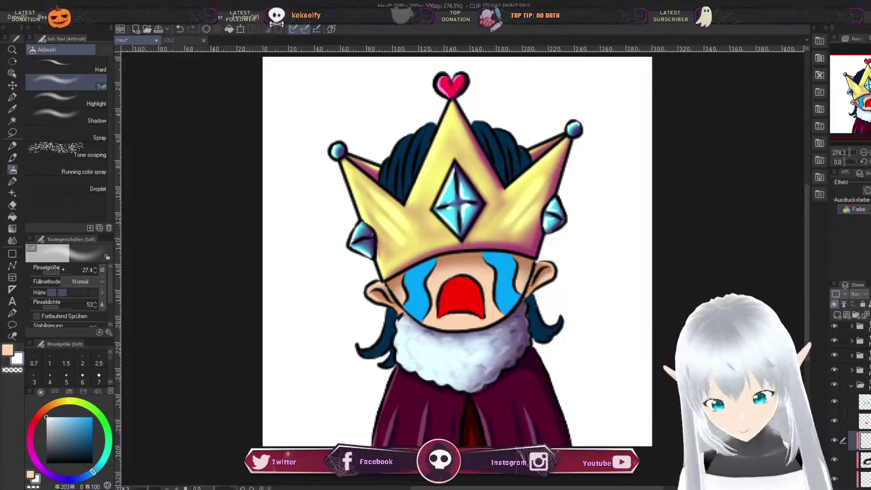
pyautogui.press('p')
pyautogui.press('b')
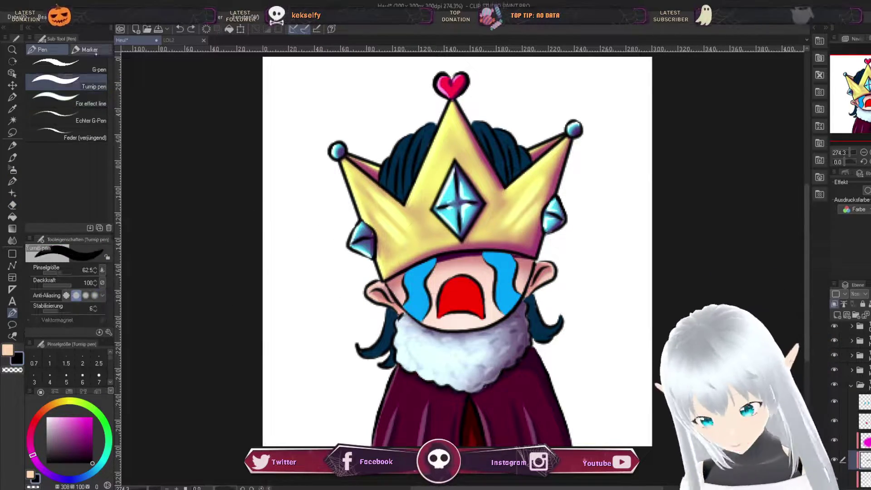
# Step: Paint wavy white, dark and bright blue streaks through both tear streams with the For effect line and Turnip pens
pyautogui.press('p')
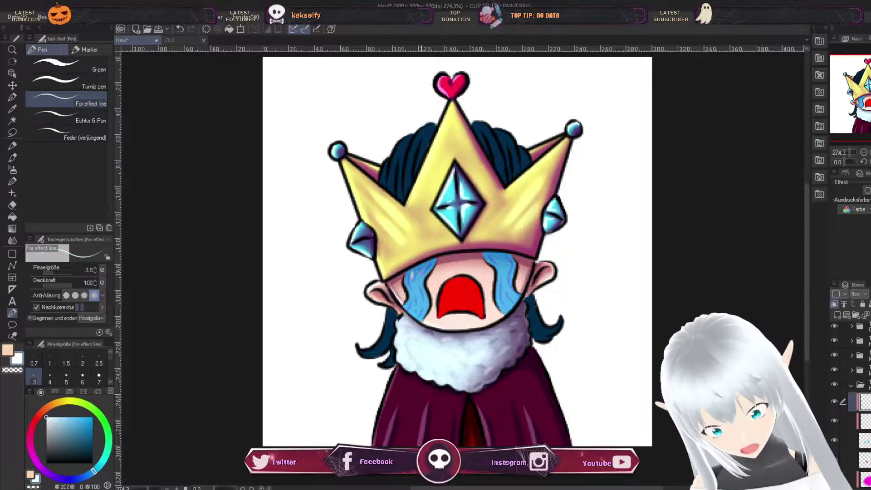
pyautogui.press('p')
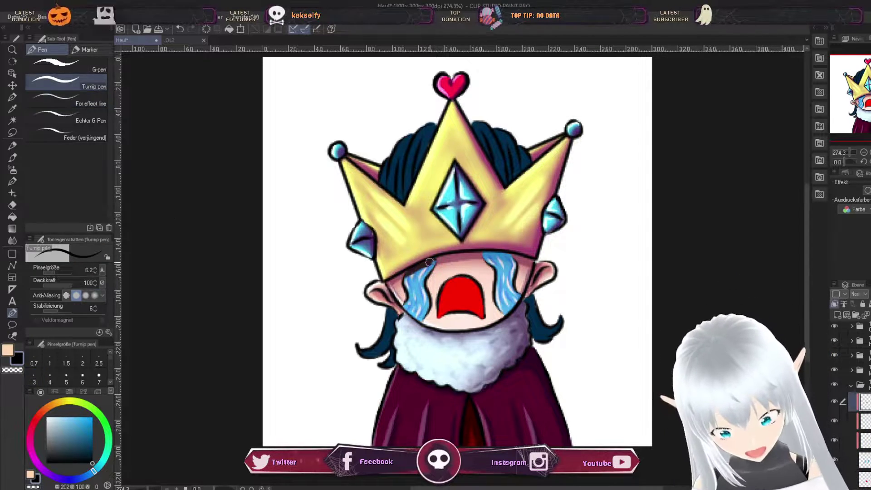
pyautogui.press('p')
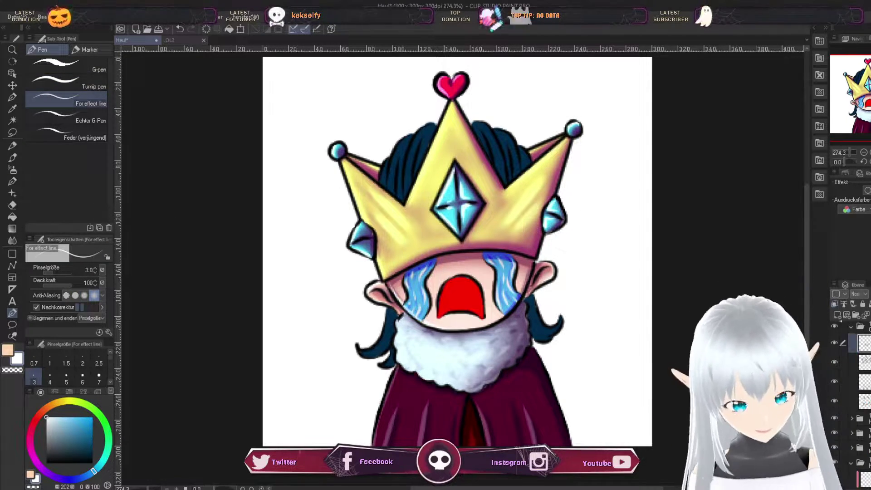
pyautogui.press('p')
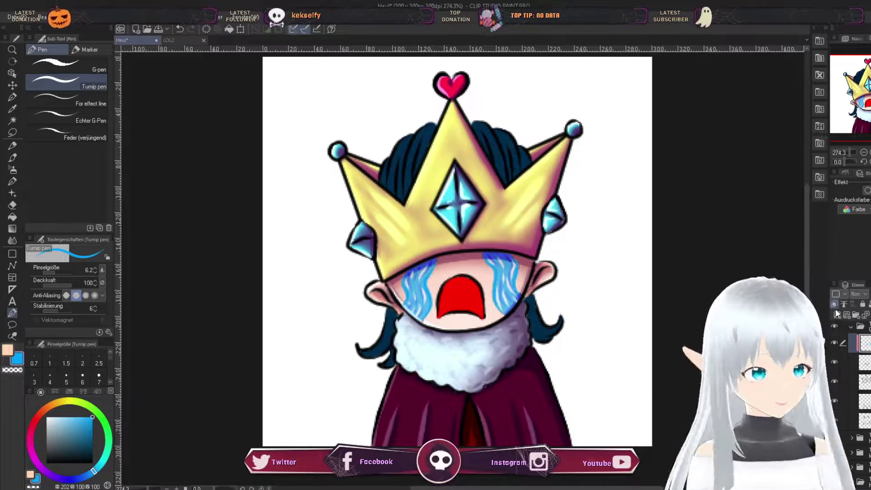
# Step: Airbrush dark red shadows around the upper inside of the open mouth and blend them with Blur
pyautogui.press('i')
pyautogui.moveTo(446, 303); pyautogui.dragTo(474, 305)
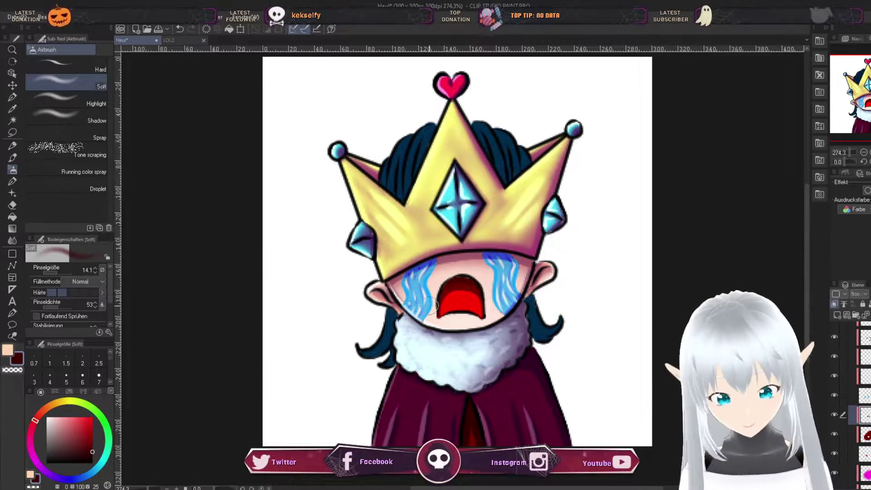
pyautogui.press('j')
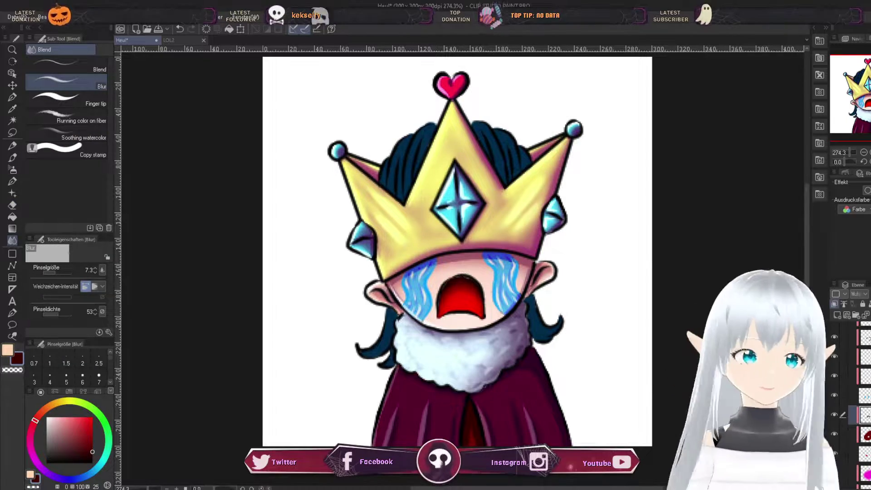
# Step: Hide the white background and darken the hair strands on a clipped layer with the For effect line pen at size 4
pyautogui.click(834, 443)
pyautogui.press('p')
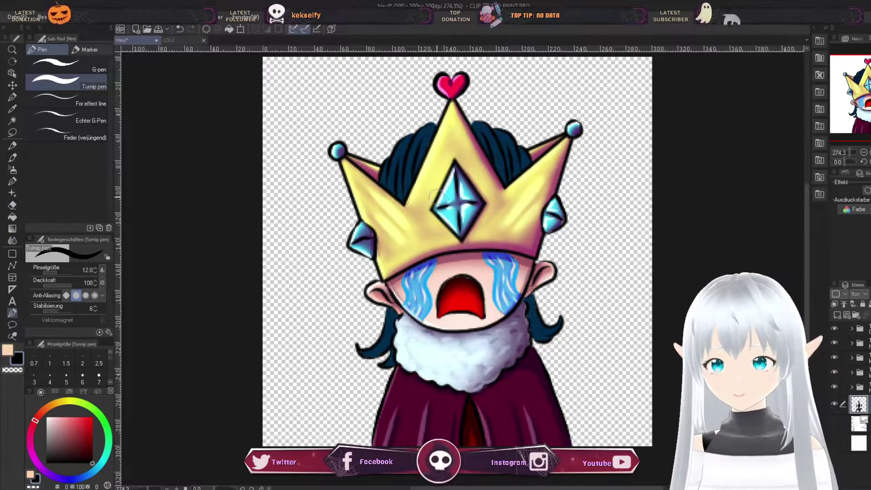
pyautogui.keyDown('ctrl'); pyautogui.keyDown('shift'); pyautogui.click(410, 146); pyautogui.keyUp('shift'); pyautogui.keyUp('ctrl')
pyautogui.keyDown('alt'); pyautogui.click(409, 146); pyautogui.keyUp('alt')
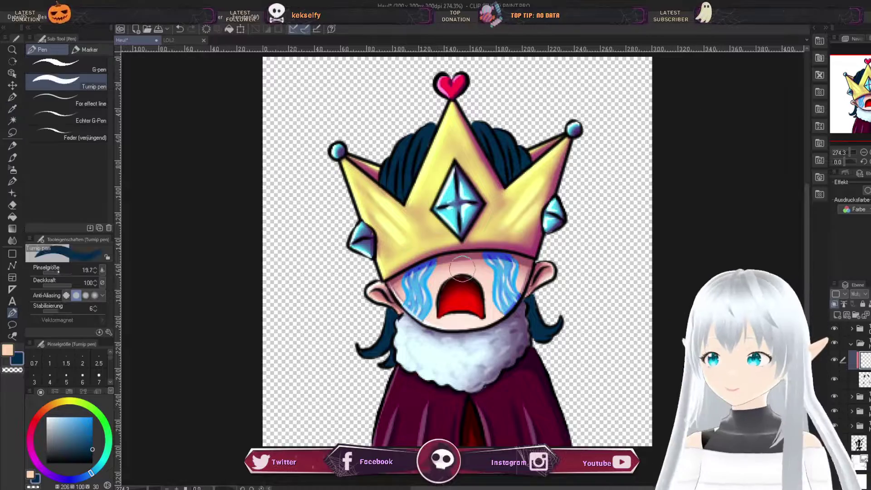
pyautogui.click(68, 101)
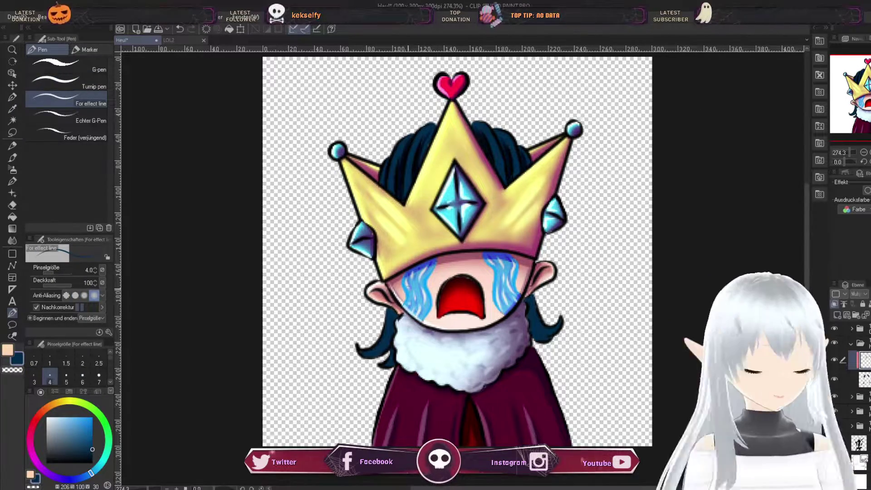
# Step: Draw white highlights at pen size 3 along the hair behind the crown and the lower locks, and tint the hair magenta
pyautogui.keyDown('alt'); pyautogui.click(530, 311); pyautogui.keyUp('alt')
pyautogui.press('[')
pyautogui.scroll(2, 430, 125)
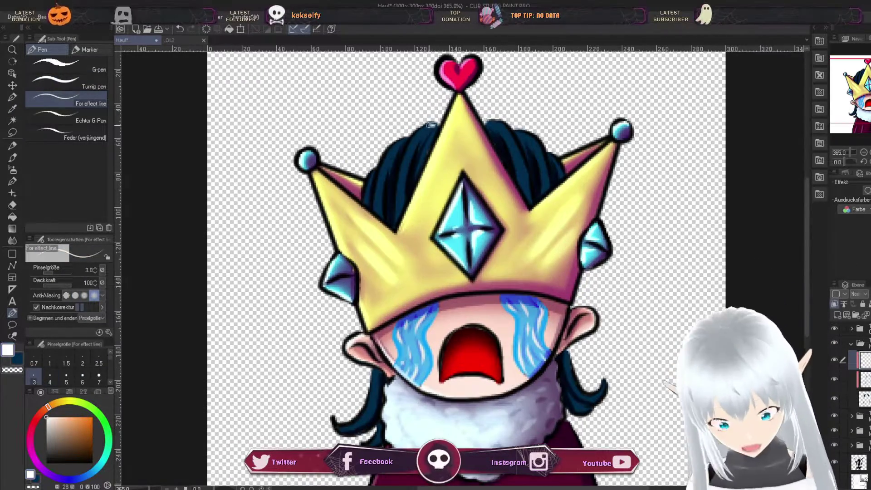
pyautogui.moveTo(433, 125); pyautogui.dragTo(397, 217)
pyautogui.moveTo(490, 119); pyautogui.dragTo(528, 195)
pyautogui.moveTo(521, 134); pyautogui.dragTo(548, 188)
pyautogui.moveTo(566, 352); pyautogui.dragTo(584, 393)
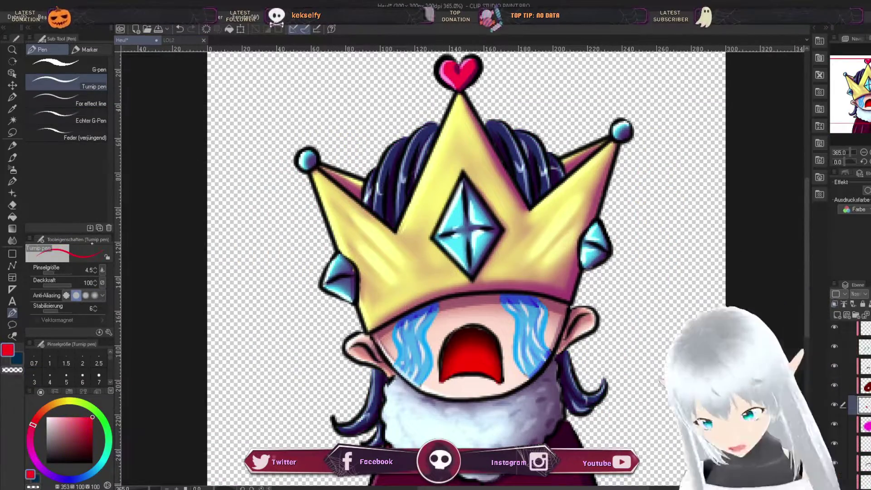
# Step: Fill the silhouette layer behind the king with black, check the cloak layer, and save the drawing as Heul.png
pyautogui.press('e')
pyautogui.scroll(-2, 541, 328)
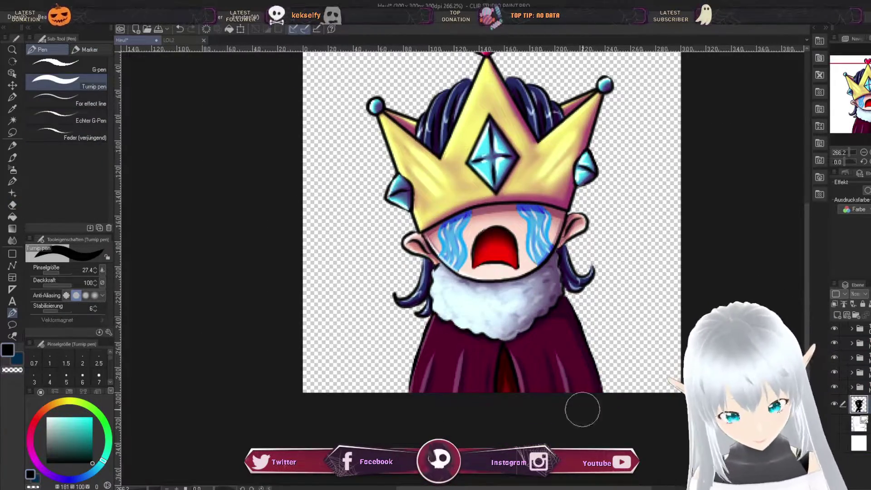
pyautogui.keyDown('ctrl'); pyautogui.keyDown('shift'); pyautogui.click(576, 348); pyautogui.keyUp('shift'); pyautogui.keyUp('ctrl')
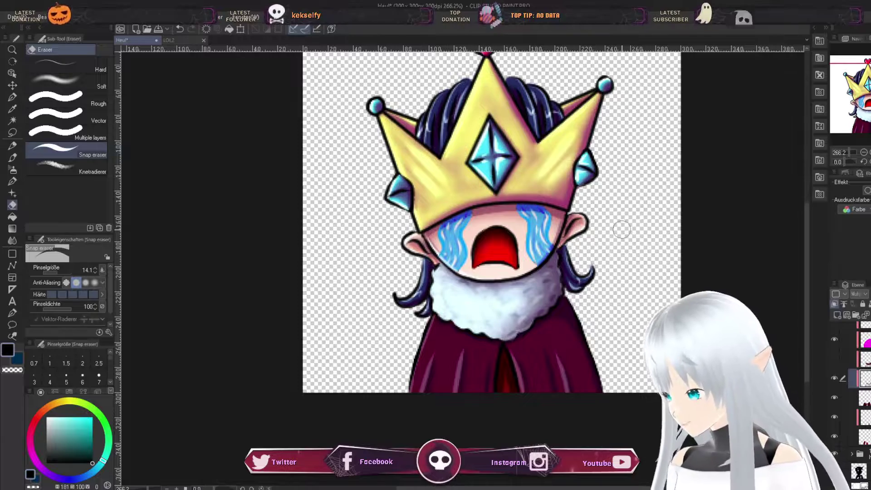
pyautogui.scroll(3, 780, 233)
pyautogui.hotkey('ctrl', 's')
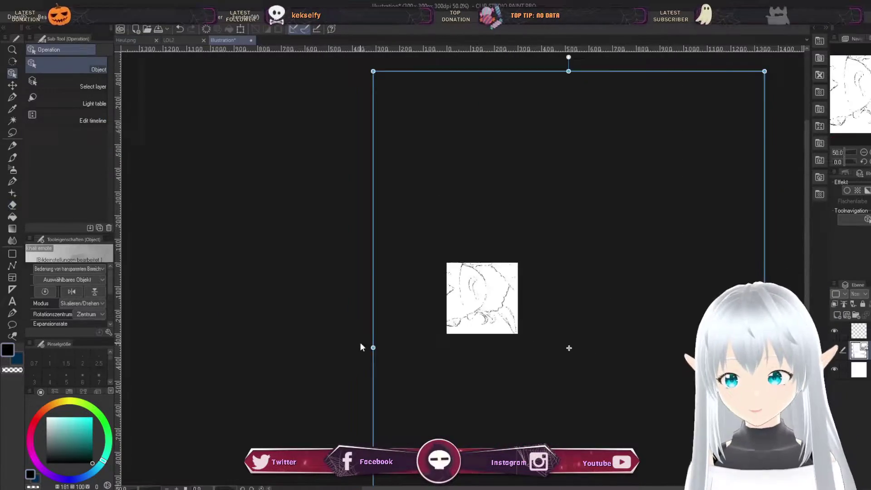
# Step: Scale and place the imported angry king sketch on the new canvas and save the file as sauer
pyautogui.moveTo(361, 344); pyautogui.dragTo(312, 349)
pyautogui.scroll(4, 507, 289)
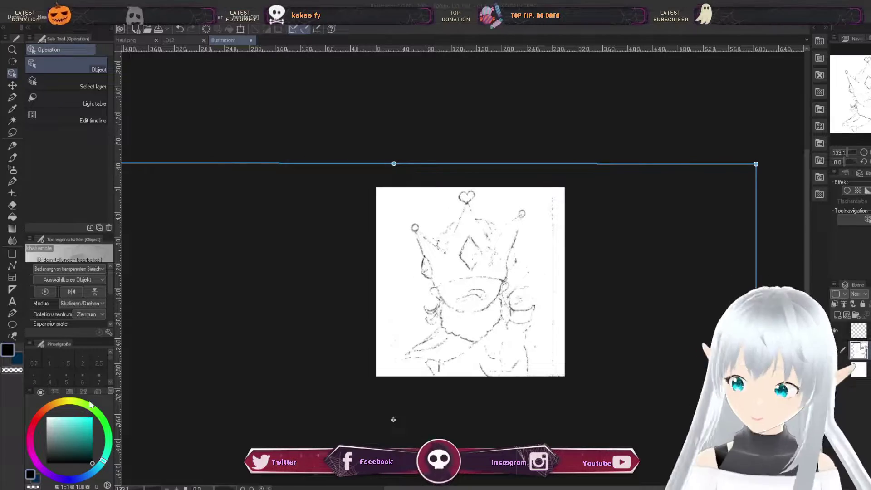
pyautogui.press('Return')
pyautogui.scroll(2, 474, 282)
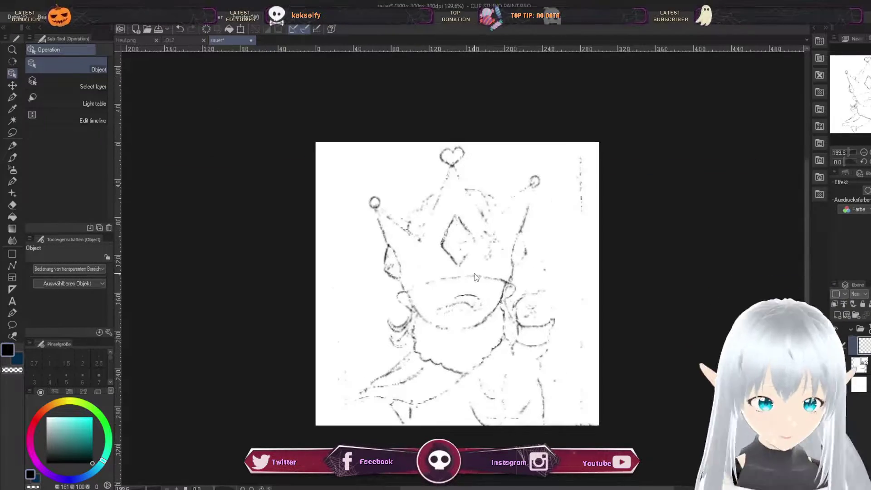
# Step: Trace the crown's three points and side edges over the sketch with a Polyline at brush size 4
pyautogui.press('u')
pyautogui.click(376, 193)
pyautogui.click(427, 234)
pyautogui.click(462, 152)
pyautogui.click(503, 222)
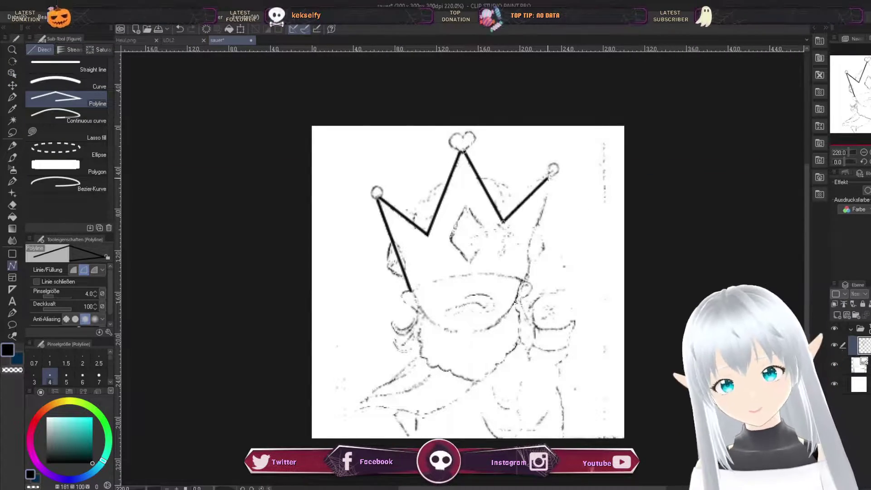
pyautogui.click(551, 171)
pyautogui.click(525, 282)
pyautogui.press('Return')
# Step: Draw the crown's curved lower rim and the rounded face outline with the Continuous curve tool at brush size 4
pyautogui.click(55, 82)
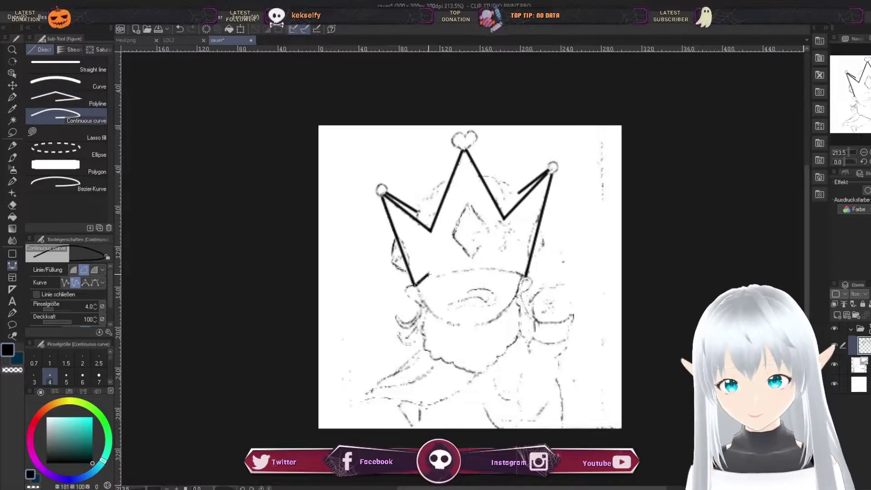
pyautogui.click(462, 272)
pyautogui.moveTo(525, 282)
pyautogui.mouseDown()
pyautogui.moveTo(411, 290)
pyautogui.moveTo(469, 334)
pyautogui.moveTo(535, 272)
pyautogui.moveTo(526, 282)
pyautogui.moveTo(340, 236)
pyautogui.mouseUp()
# Step: Ink both ears beside the crown's lower rim with the For effect line pen at size 3
pyautogui.press('p')
pyautogui.scroll(1, 462, 272)
pyautogui.scroll(1, 462, 269)
pyautogui.click(68, 99)
pyautogui.press('[')
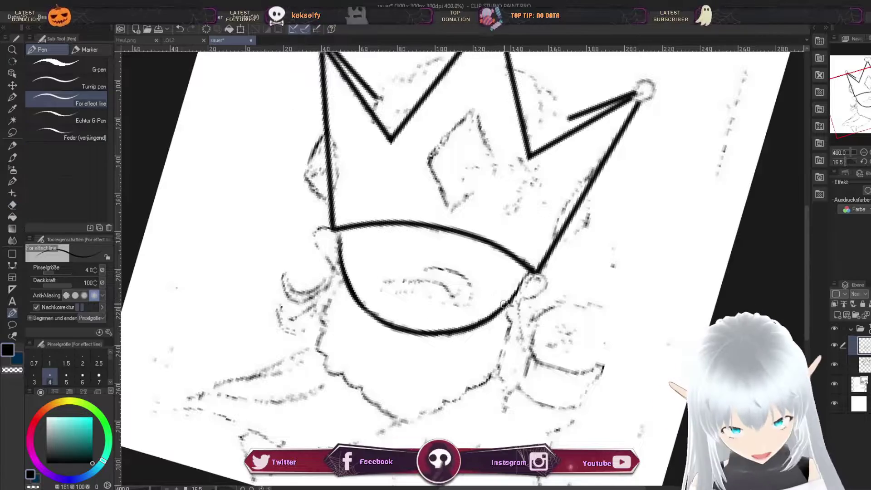
pyautogui.hotkey('ctrl', 'shift', 'r')
pyautogui.moveTo(526, 253); pyautogui.dragTo(520, 293)
pyautogui.moveTo(333, 268); pyautogui.dragTo(337, 295)
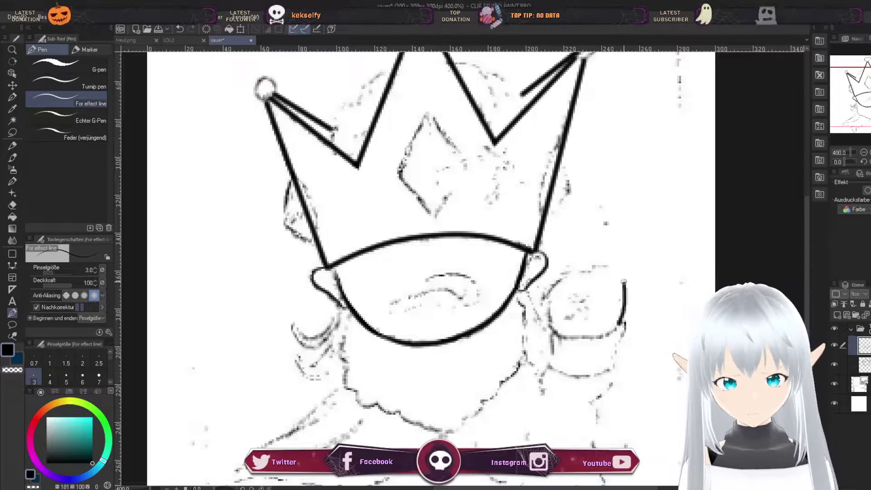
# Step: Ink the raised fist, the wavy fur collar outline and the slanted open mouth with the For effect line pen
pyautogui.moveTo(624, 282)
pyautogui.mouseDown()
pyautogui.moveTo(544, 318)
pyautogui.moveTo(551, 279)
pyautogui.mouseUp()
pyautogui.scroll(-2, 380, 300)
pyautogui.scroll(2, 380, 300)
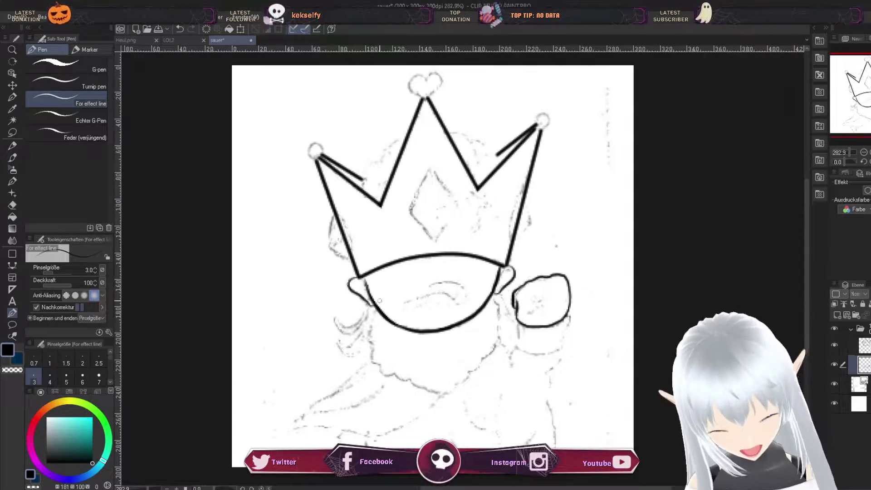
pyautogui.moveTo(494, 318)
pyautogui.mouseDown()
pyautogui.moveTo(456, 283)
pyautogui.moveTo(430, 282)
pyautogui.mouseUp()
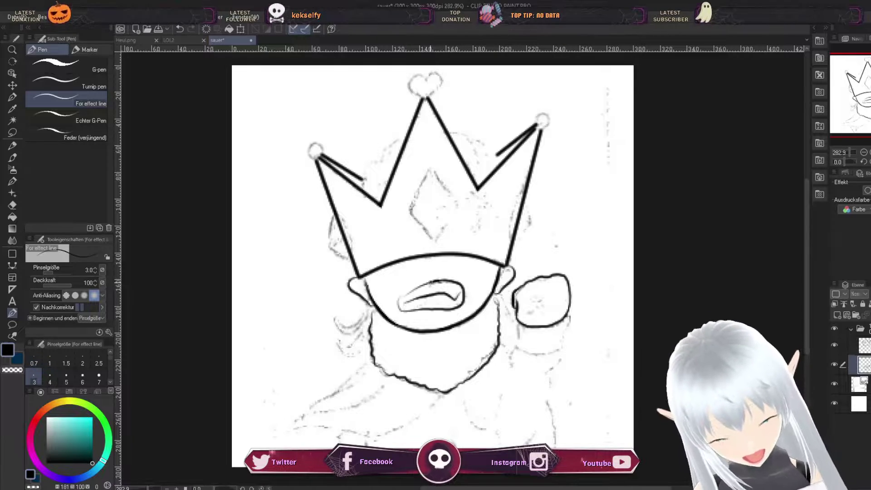
# Step: Ink the cape flowing out from the collar with its folds, lower edge and the lines beneath it
pyautogui.scroll(-3, 431, 254)
pyautogui.moveTo(438, 317); pyautogui.dragTo(292, 337)
pyautogui.moveTo(368, 294); pyautogui.dragTo(310, 326)
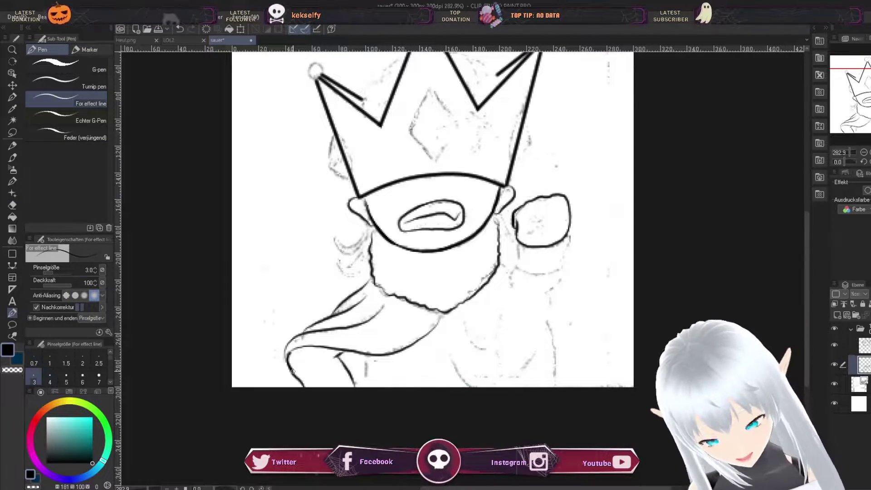
pyautogui.moveTo(300, 370); pyautogui.dragTo(308, 387)
pyautogui.moveTo(365, 356); pyautogui.dragTo(365, 386)
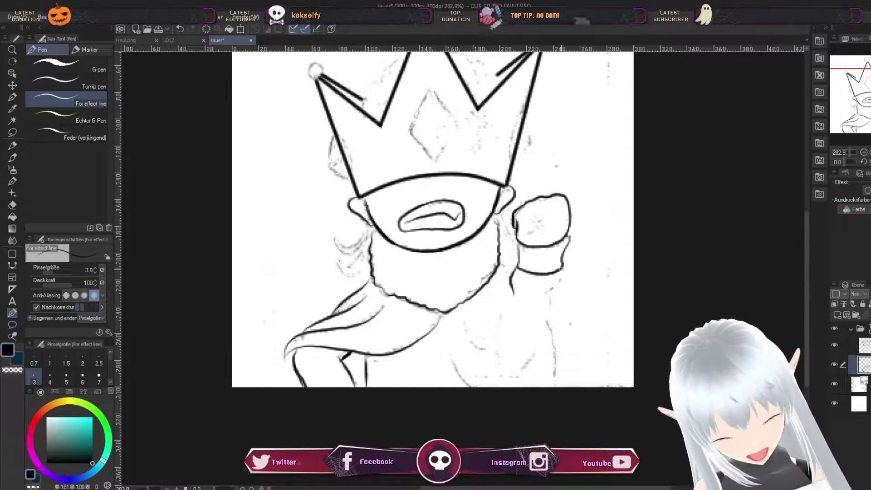
# Step: Ink the raised arm with its sleeve crease, the robe's front line, the hair locks and the fist's crossed crease marks
pyautogui.moveTo(511, 292); pyautogui.dragTo(499, 363)
pyautogui.scroll(3, 796, 278)
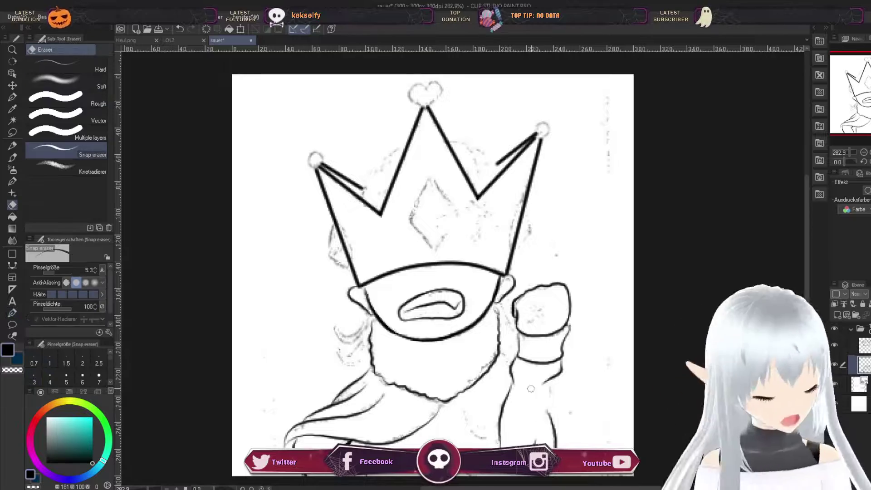
pyautogui.moveTo(444, 403); pyautogui.dragTo(446, 447)
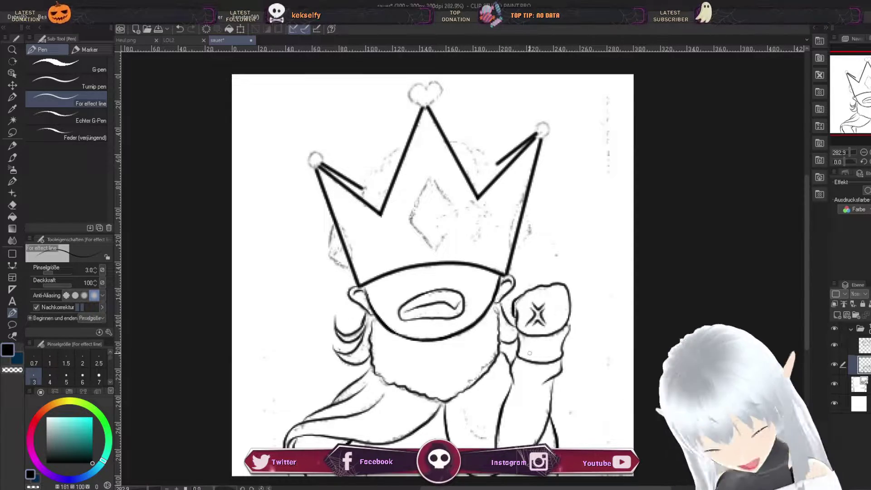
pyautogui.moveTo(522, 381); pyautogui.dragTo(531, 382)
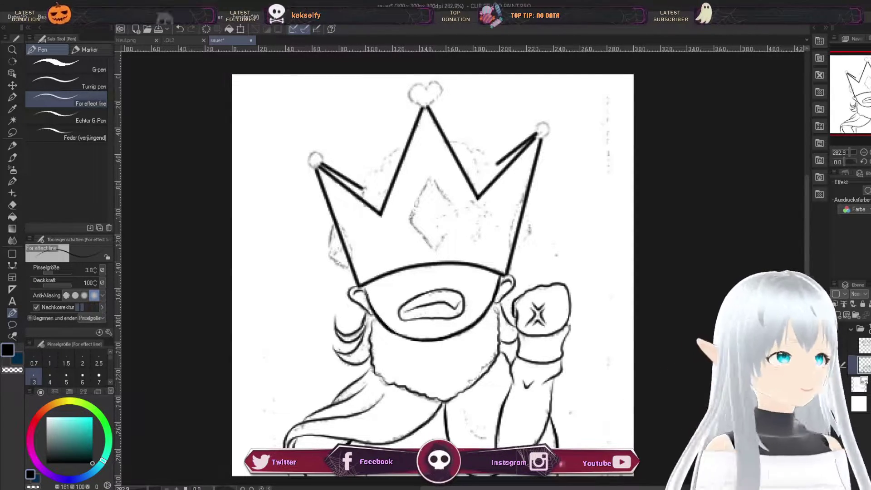
# Step: Close the crown's spikes with a size 4 polyline and ink the curved hair strands behind them with the For effect line pen at size 3
pyautogui.press('u')
pyautogui.click(392, 191)
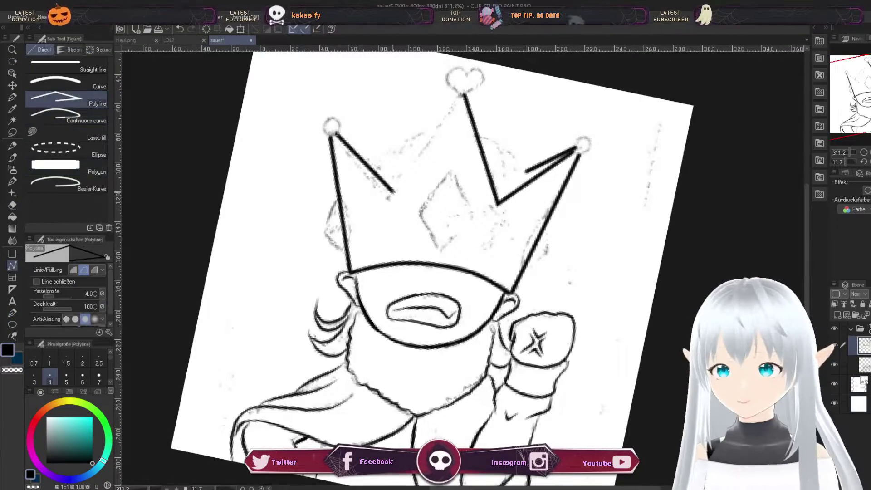
pyautogui.press('p')
pyautogui.moveTo(479, 135); pyautogui.dragTo(500, 158)
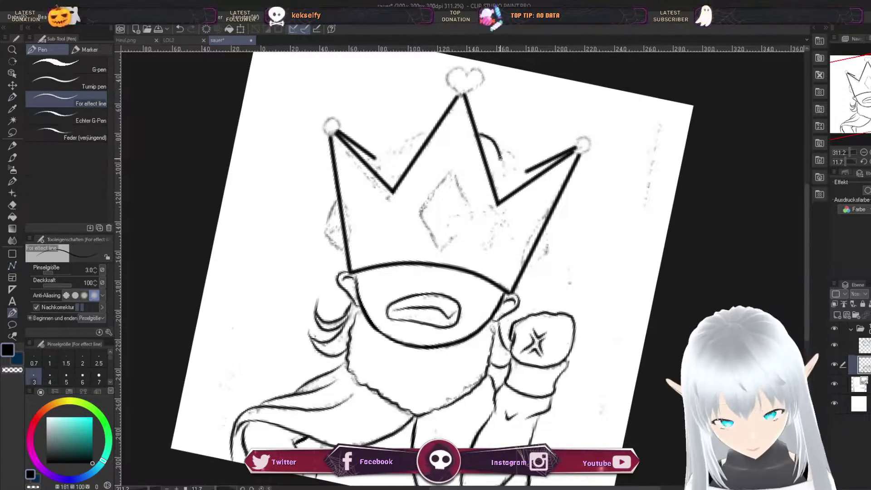
pyautogui.hotkey('ctrl', '@')
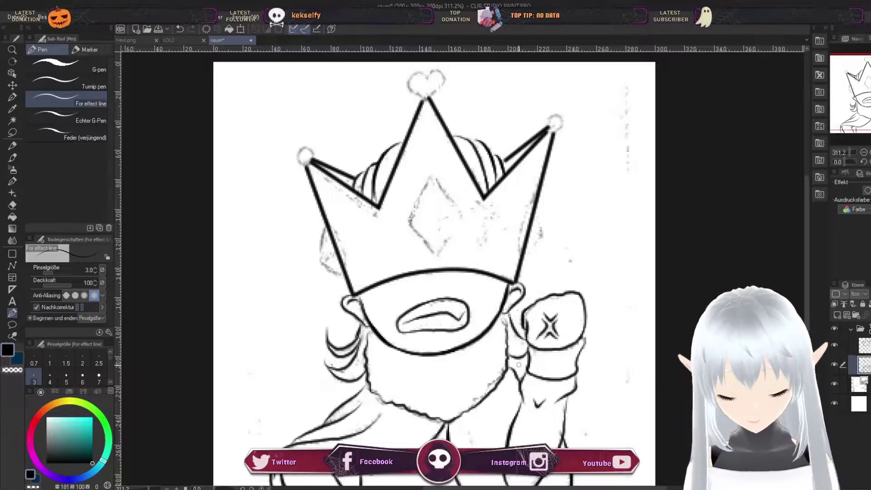
pyautogui.scroll(-1, 434, 263)
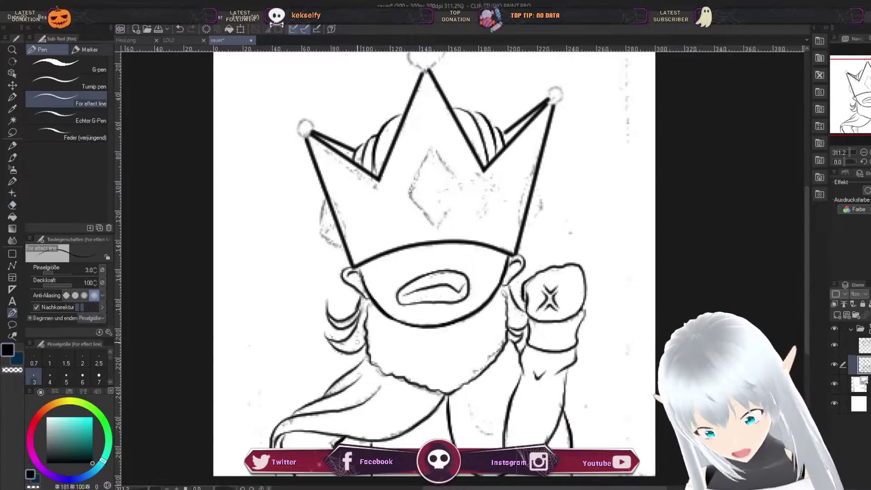
# Step: Ink a faceted gem on each outer edge of the crown and clear the crown's edge line behind the gems
pyautogui.scroll(1, 434, 263)
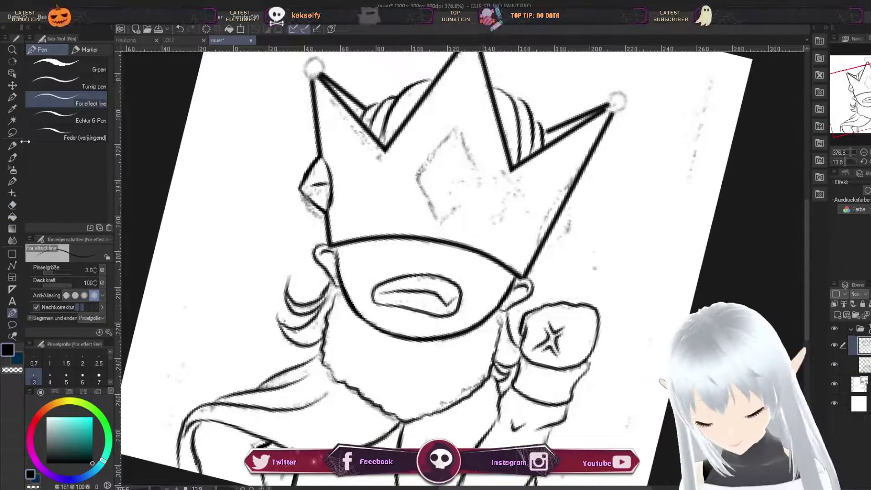
pyautogui.moveTo(551, 195); pyautogui.dragTo(575, 227)
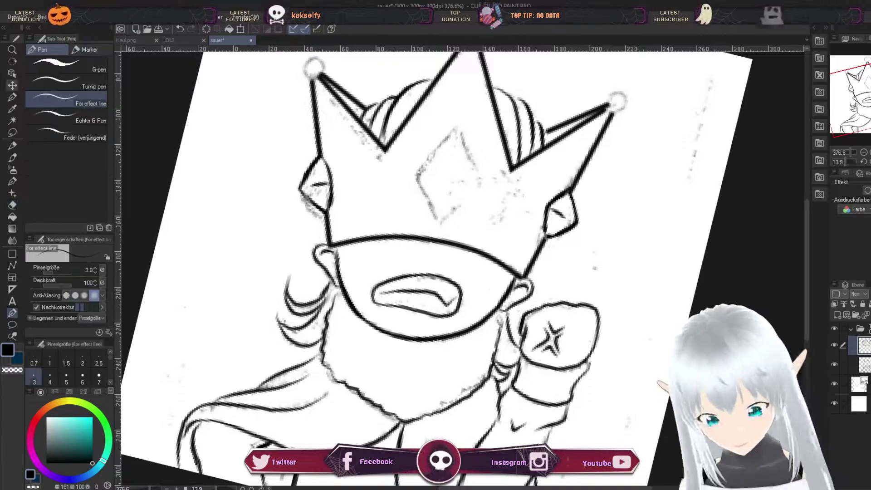
pyautogui.press('e')
pyautogui.moveTo(557, 172); pyautogui.dragTo(539, 213)
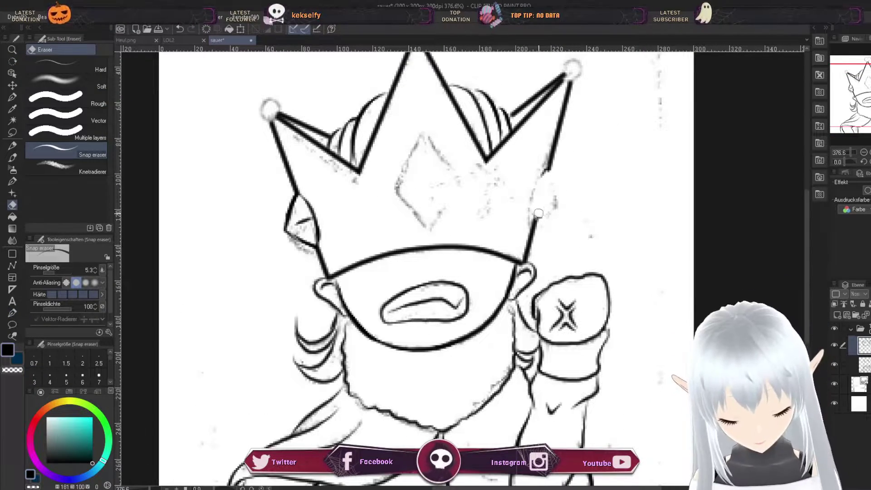
pyautogui.hotkey('ctrl', 'z')
pyautogui.press('k')
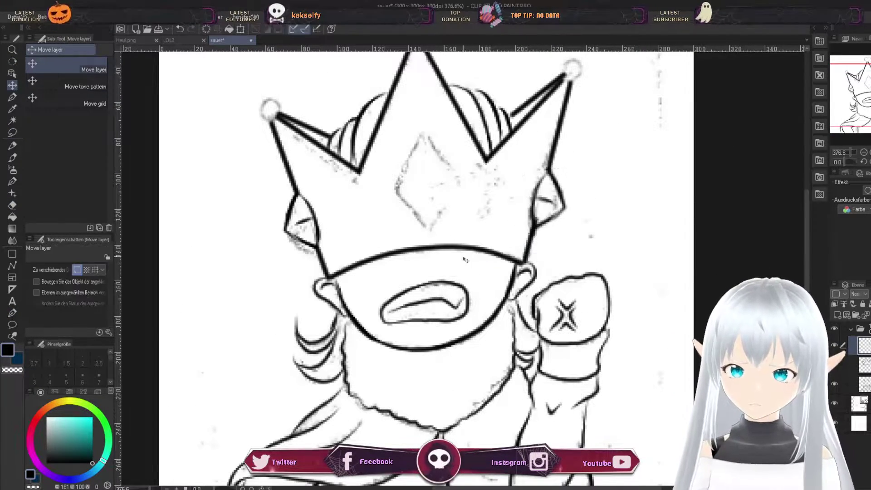
pyautogui.press('e')
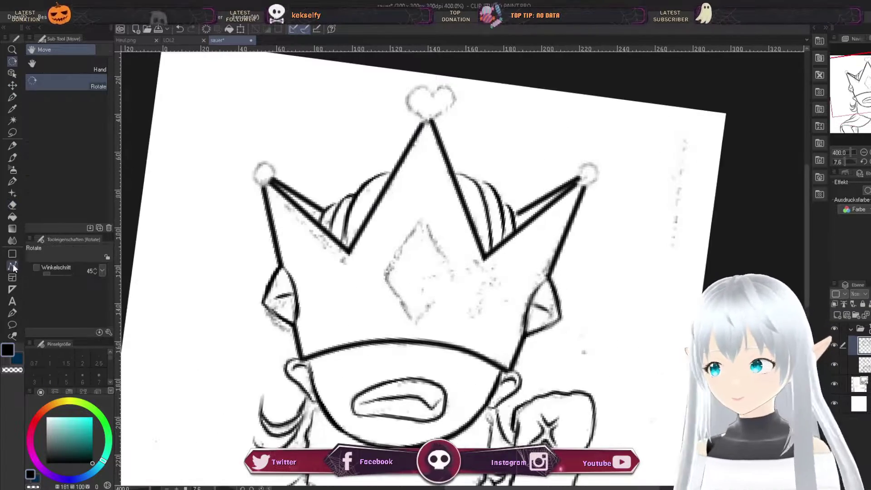
# Step: Ink the crown's central diamond with four facet lines, adjusting its shape with a transform, and ink the heart and balls on the spikes
pyautogui.press('m')
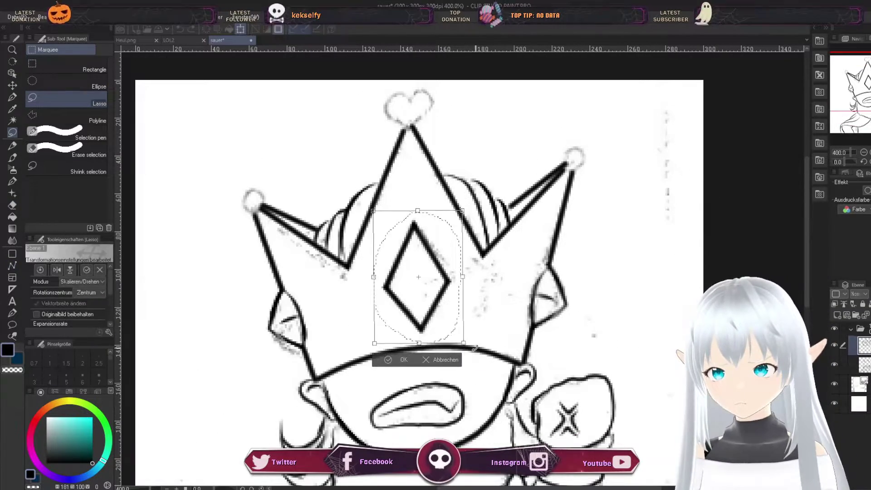
pyautogui.press('Return')
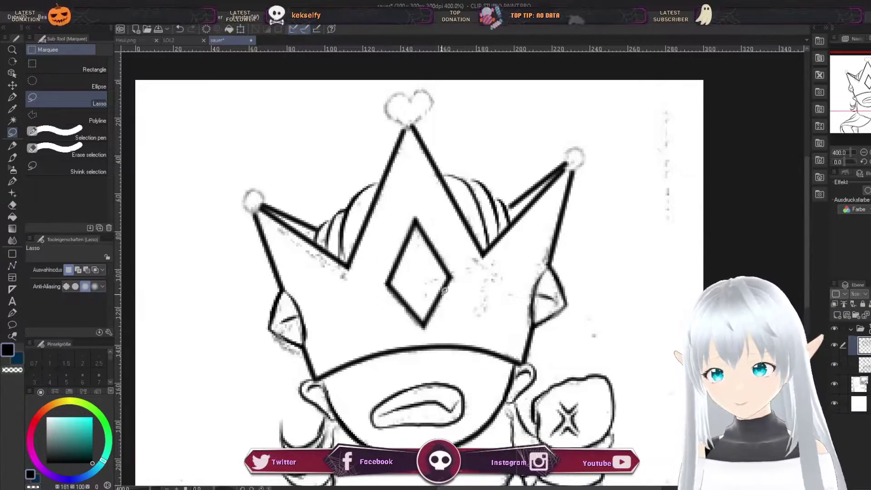
pyautogui.press('p')
pyautogui.moveTo(416, 224); pyautogui.dragTo(412, 280)
pyautogui.moveTo(446, 276); pyautogui.dragTo(428, 276)
pyautogui.moveTo(423, 317); pyautogui.dragTo(423, 295)
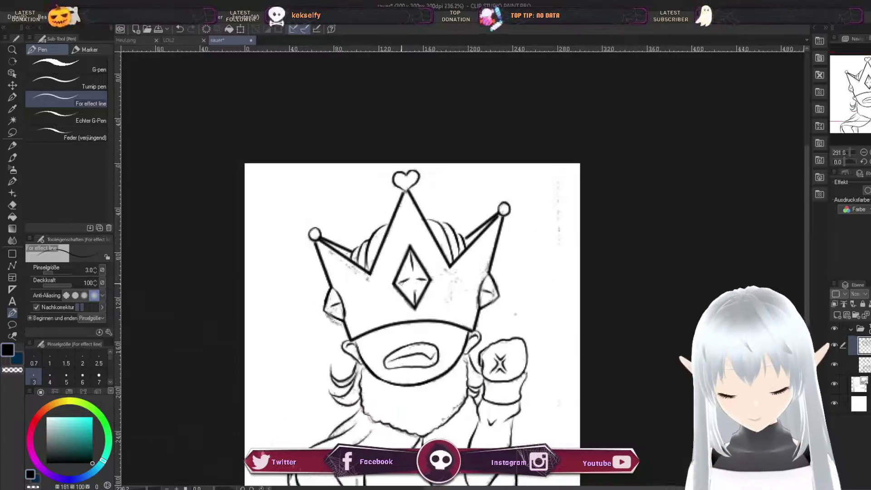
# Step: Move one spike's ball closer to its tip and thicken the outlines of the side gems and fur collar with the For effect line pen
pyautogui.click(12, 61)
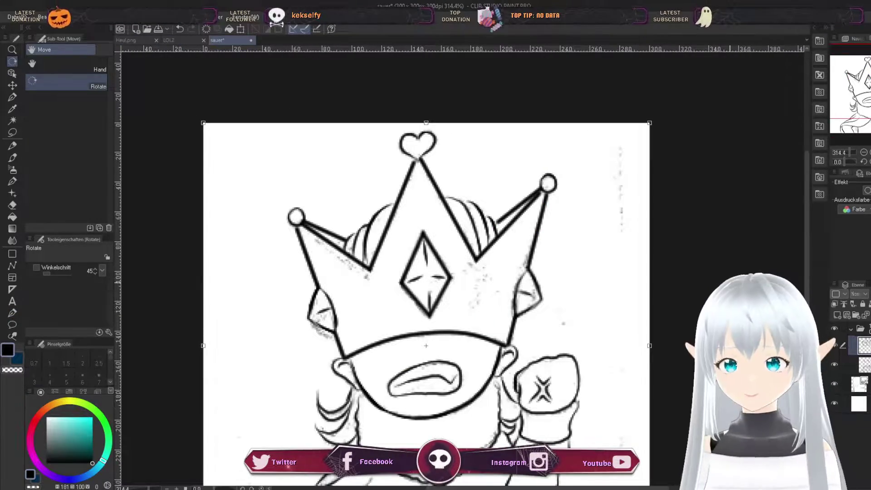
pyautogui.press('e')
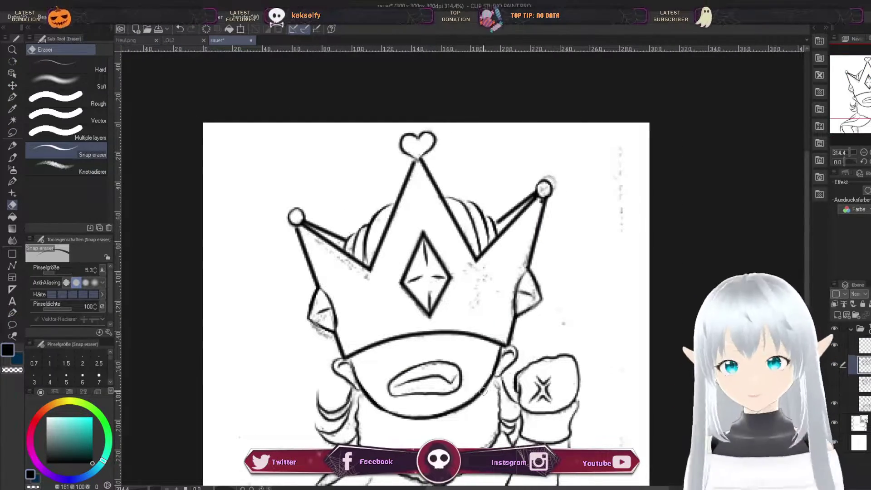
pyautogui.press('p')
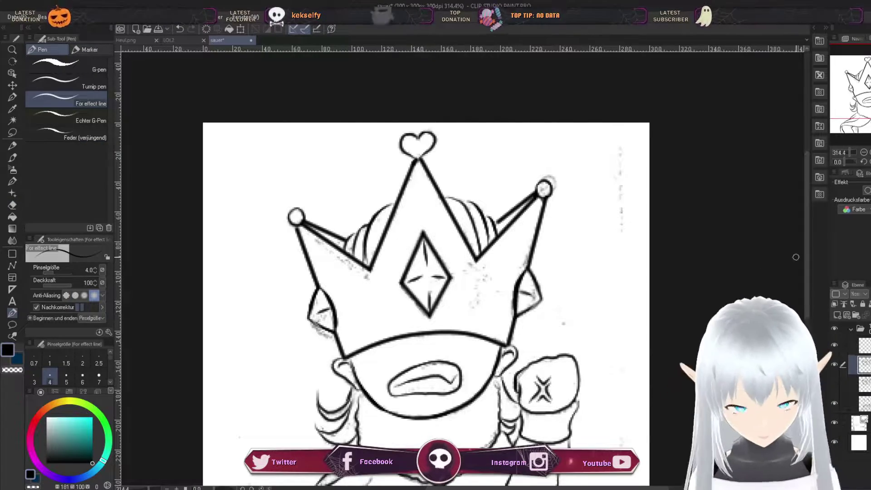
pyautogui.scroll(-4, 795, 256)
pyautogui.press('[')
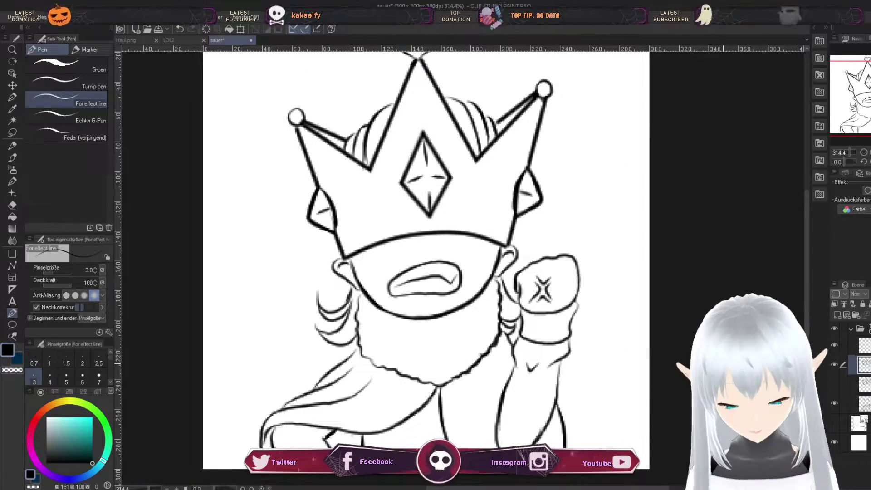
# Step: Fill the hair behind the crown and the locks beside the face with dark blue using the Turnip pen
pyautogui.click(66, 82)
pyautogui.click(851, 328)
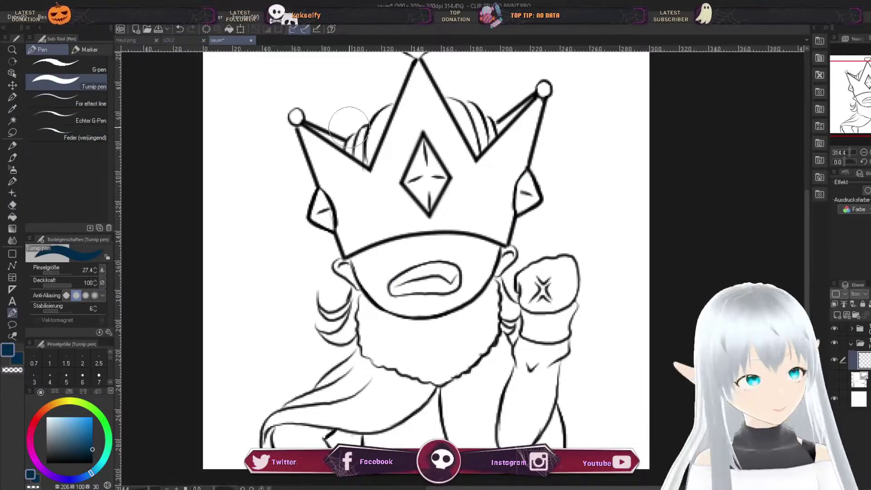
pyautogui.moveTo(349, 126)
pyautogui.mouseDown()
pyautogui.moveTo(377, 113)
pyautogui.moveTo(359, 146)
pyautogui.mouseUp()
pyautogui.moveTo(453, 104); pyautogui.dragTo(490, 131)
pyautogui.moveTo(352, 290); pyautogui.dragTo(331, 316)
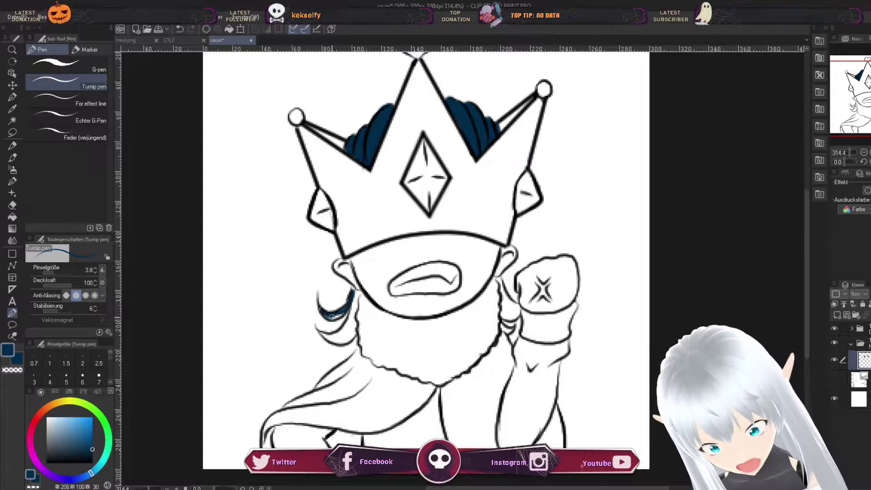
pyautogui.moveTo(517, 312); pyautogui.dragTo(507, 331)
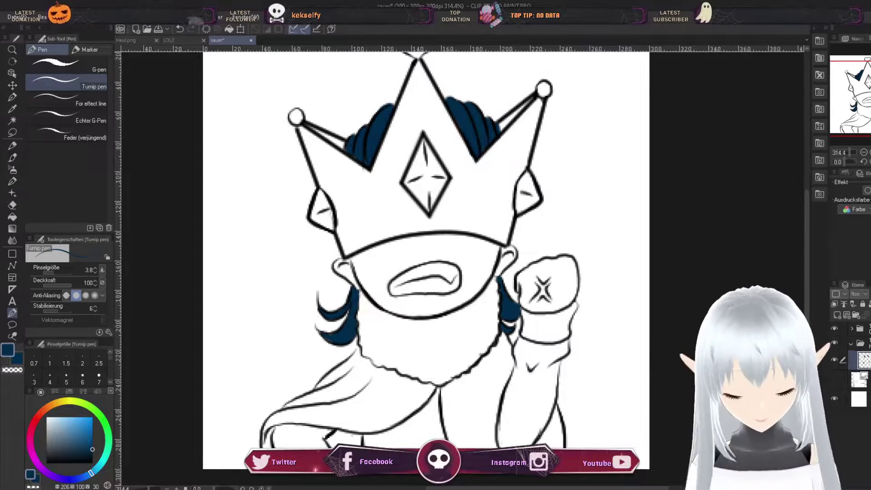
# Step: Fill the crown with bright yellow on its own layer, leaving the central diamond and side gems uncoloured
pyautogui.click(862, 394)
pyautogui.click(70, 401)
pyautogui.moveTo(418, 68)
pyautogui.mouseDown()
pyautogui.moveTo(386, 172)
pyautogui.moveTo(454, 118)
pyautogui.moveTo(521, 118)
pyautogui.moveTo(467, 213)
pyautogui.moveTo(359, 240)
pyautogui.moveTo(504, 240)
pyautogui.mouseUp()
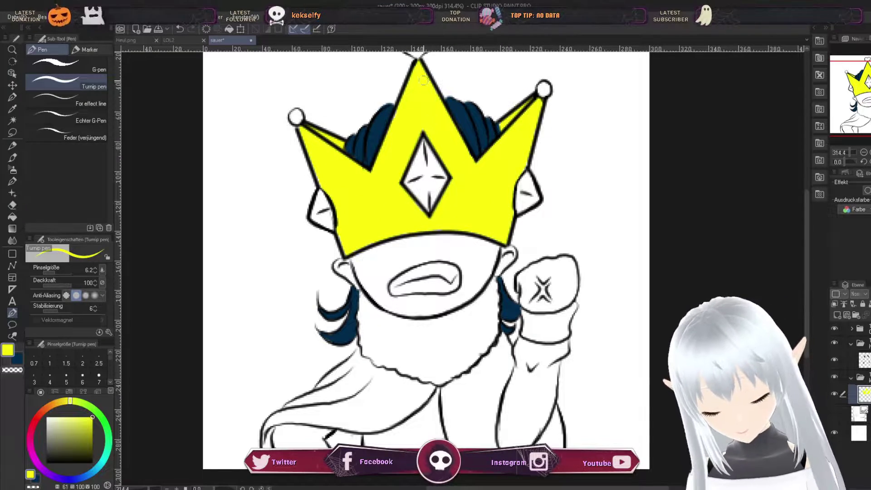
# Step: Fill the central diamond, side gems and spike balls with cyan, and the crown's heart with red
pyautogui.click(100, 463)
pyautogui.moveTo(415, 154); pyautogui.dragTo(435, 195)
pyautogui.moveTo(294, 116); pyautogui.dragTo(299, 119)
pyautogui.moveTo(542, 86); pyautogui.dragTo(545, 91)
pyautogui.moveTo(528, 179); pyautogui.dragTo(519, 201)
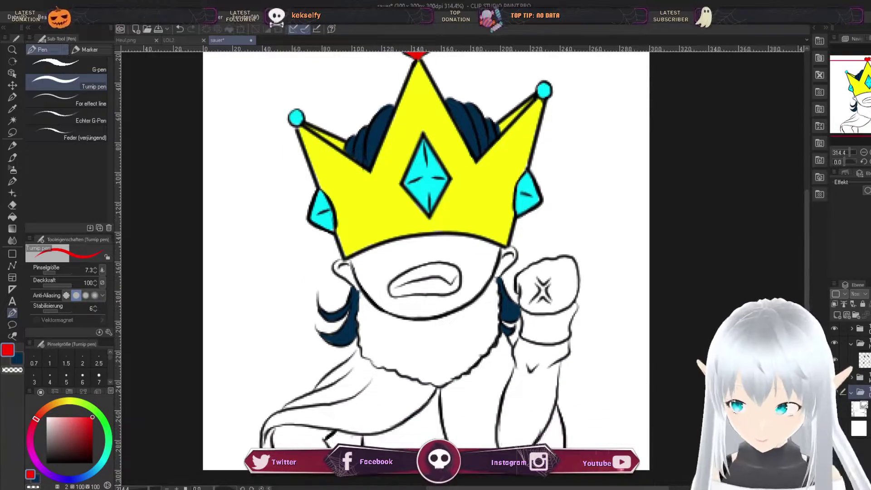
# Step: Take the robe colour from the other emote's document and fill the robe and raised sleeve with dark red
pyautogui.hotkey('ctrl', 'Tab')
pyautogui.click(357, 186)
pyautogui.hotkey('ctrl', 'Tab')
pyautogui.press('p')
pyautogui.moveTo(435, 408)
pyautogui.mouseDown()
pyautogui.moveTo(394, 442)
pyautogui.moveTo(281, 436)
pyautogui.mouseUp()
pyautogui.moveTo(563, 345)
pyautogui.mouseDown()
pyautogui.moveTo(512, 431)
pyautogui.moveTo(565, 342)
pyautogui.mouseUp()
# Step: Fill both sides of the cape with a very dark red using the Turnip pen
pyautogui.click(92, 453)
pyautogui.moveTo(448, 426)
pyautogui.mouseDown()
pyautogui.moveTo(503, 335)
pyautogui.moveTo(471, 444)
pyautogui.mouseUp()
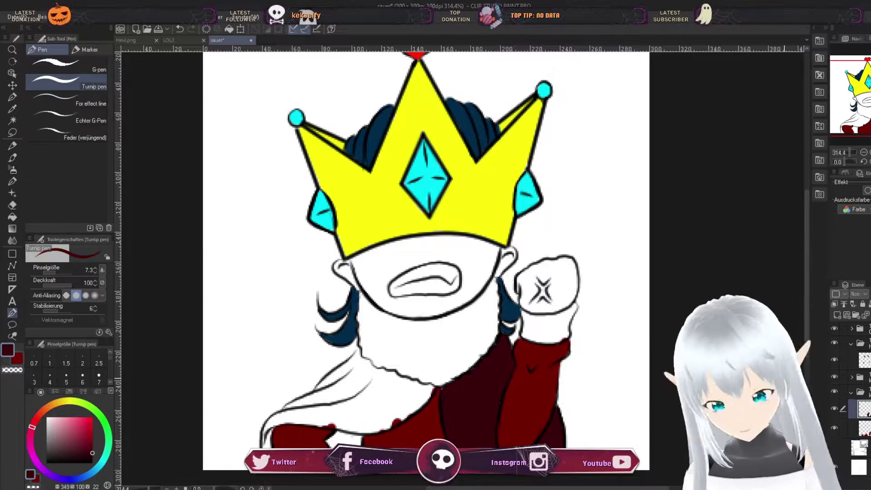
pyautogui.moveTo(417, 399); pyautogui.dragTo(338, 382)
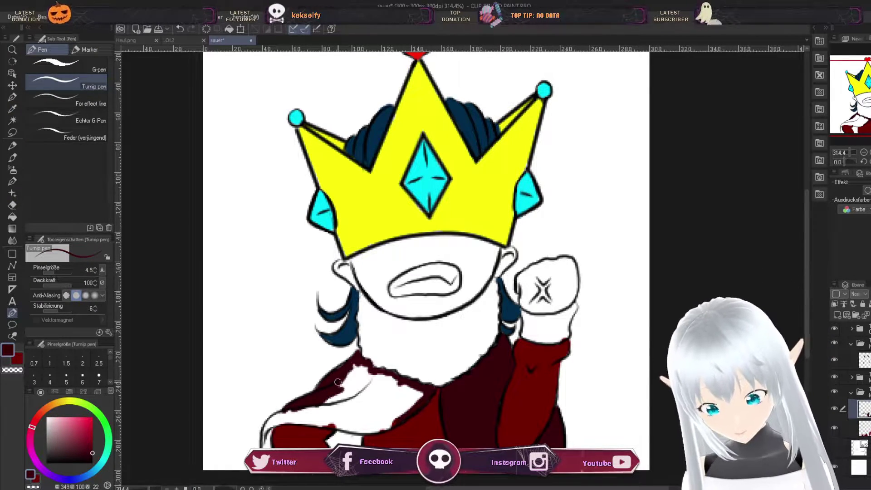
pyautogui.moveTo(299, 416)
pyautogui.mouseDown()
pyautogui.moveTo(345, 408)
pyautogui.moveTo(371, 429)
pyautogui.moveTo(349, 439)
pyautogui.mouseUp()
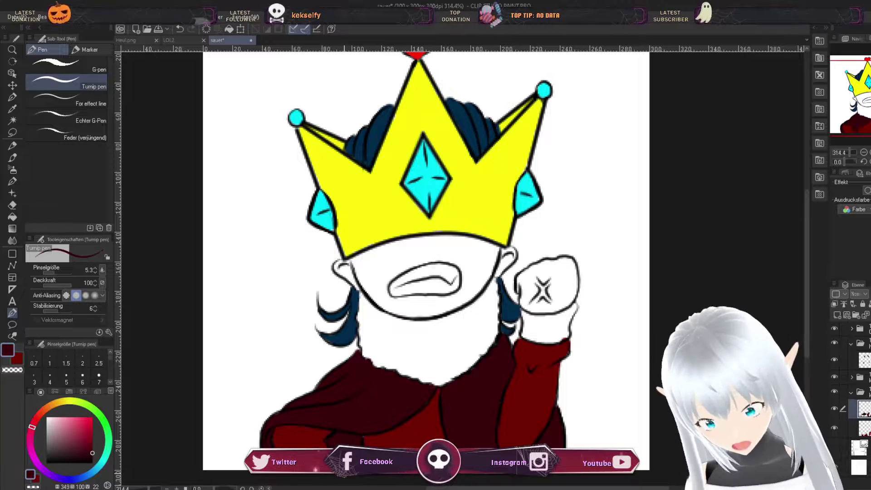
# Step: Fill the sleeve cuff and fur collar with light blue over a magenta contrast backdrop, and touch up the cyan side gem's edge
pyautogui.moveTo(526, 336); pyautogui.dragTo(572, 312)
pyautogui.moveTo(363, 294)
pyautogui.mouseDown()
pyautogui.moveTo(364, 329)
pyautogui.moveTo(437, 376)
pyautogui.mouseUp()
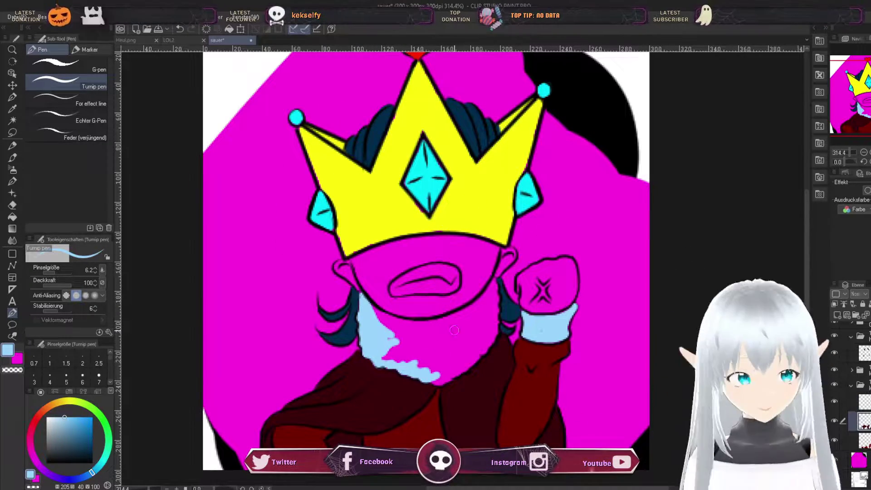
pyautogui.moveTo(492, 285)
pyautogui.mouseDown()
pyautogui.moveTo(408, 344)
pyautogui.moveTo(463, 366)
pyautogui.mouseUp()
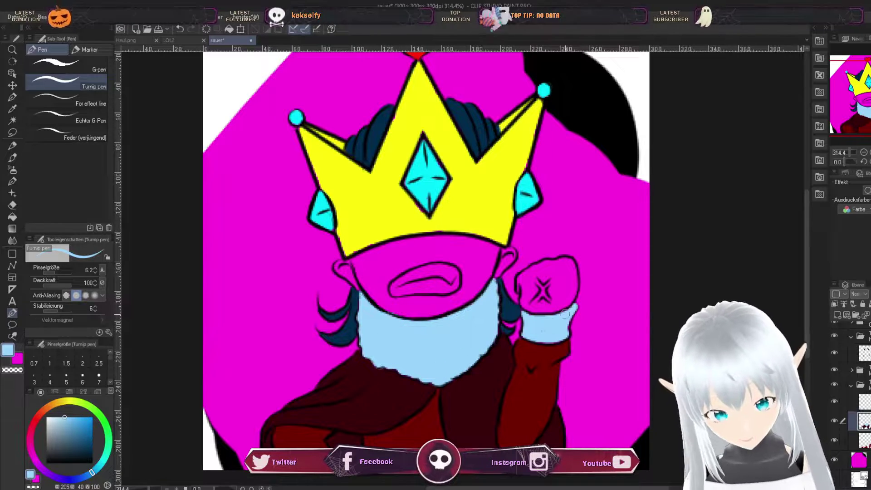
pyautogui.keyDown('ctrl'); pyautogui.keyDown('shift'); pyautogui.click(520, 173); pyautogui.keyUp('shift'); pyautogui.keyUp('ctrl')
pyautogui.keyDown('alt'); pyautogui.click(520, 174); pyautogui.keyUp('alt')
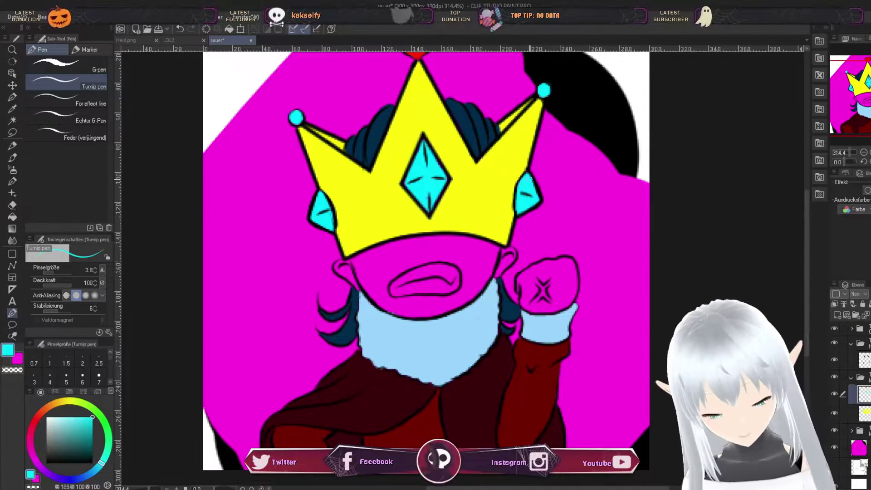
# Step: Fill the face, ears and raised fist with peach skin colour and the clenched teeth with white
pyautogui.moveTo(372, 272)
pyautogui.mouseDown()
pyautogui.moveTo(464, 255)
pyautogui.moveTo(492, 276)
pyautogui.moveTo(345, 284)
pyautogui.mouseUp()
pyautogui.press('[')
pyautogui.moveTo(526, 290); pyautogui.dragTo(561, 275)
pyautogui.moveTo(392, 286); pyautogui.dragTo(456, 278)
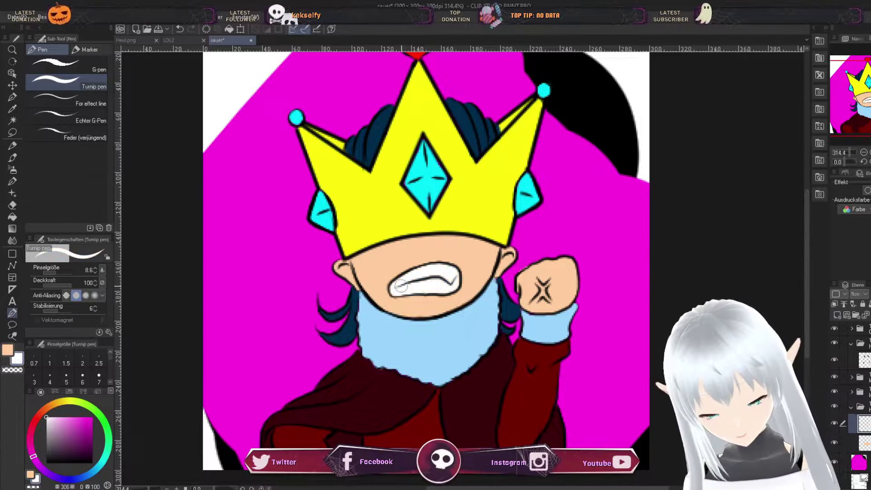
# Step: Shade the crown's lower rim and spike edges in olive yellow with the For effect line pen at size 6 on a clipped layer
pyautogui.click(861, 394)
pyautogui.click(68, 401)
pyautogui.click(92, 433)
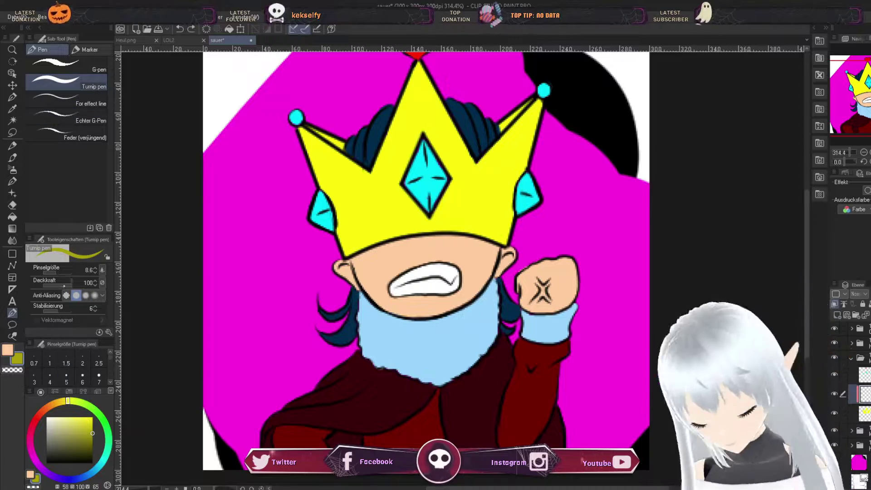
pyautogui.click(68, 100)
pyautogui.moveTo(503, 163)
pyautogui.mouseDown()
pyautogui.moveTo(511, 243)
pyautogui.moveTo(347, 255)
pyautogui.mouseUp()
pyautogui.moveTo(474, 161); pyautogui.dragTo(421, 64)
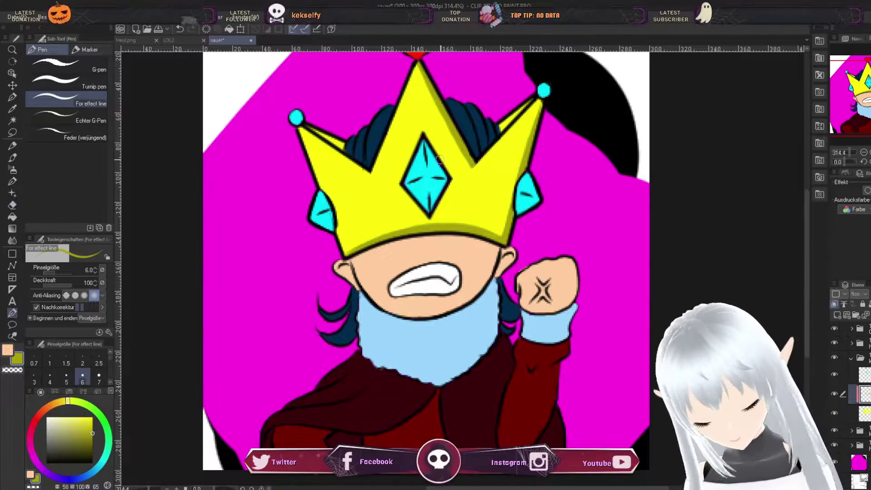
# Step: Add white highlights along the crown's edges and diagonal shine streaks on both sides with the For effect line pen at size 5.3
pyautogui.press('[')
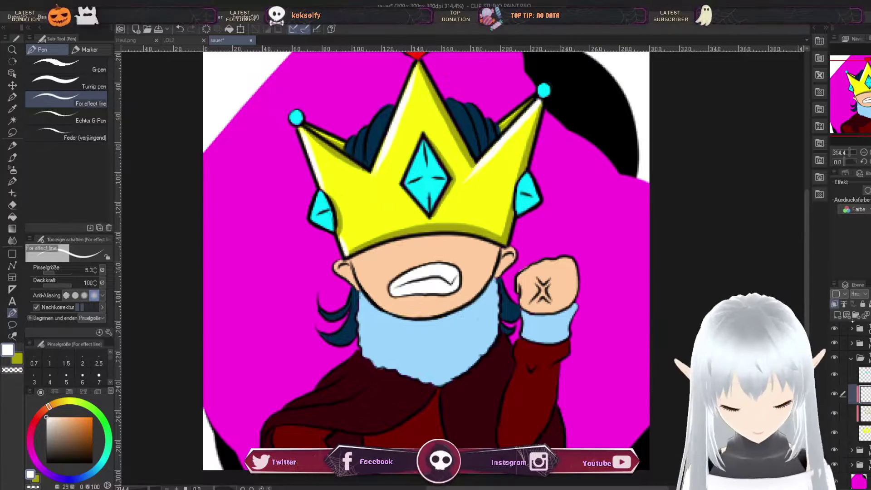
pyautogui.press('j')
pyautogui.moveTo(458, 204); pyautogui.dragTo(501, 161)
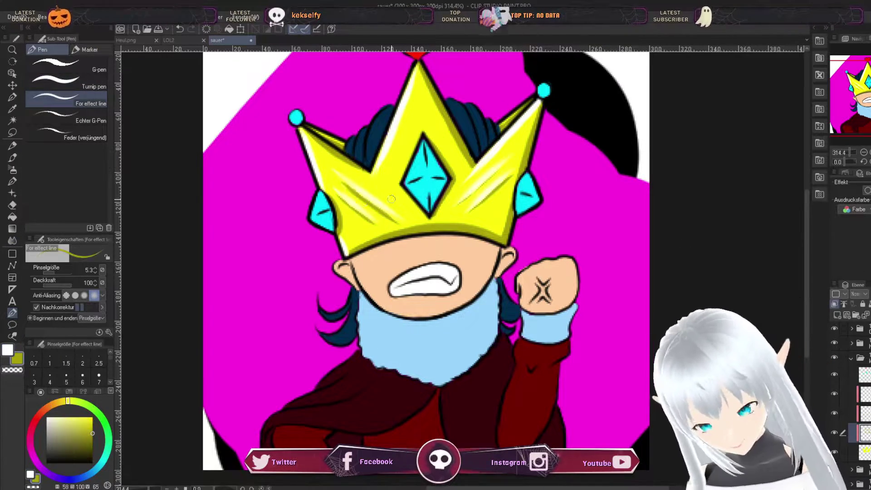
pyautogui.moveTo(419, 145); pyautogui.dragTo(425, 110)
# Step: Soften the crown's dark shading with the Soft eraser at size 10.2 and tint the crown with a magenta layer using the Turnip pen
pyautogui.press('e')
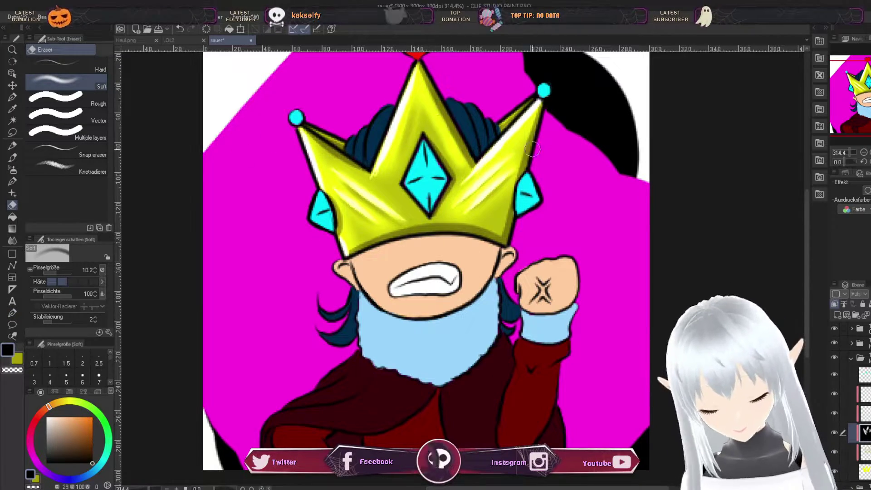
pyautogui.press('p')
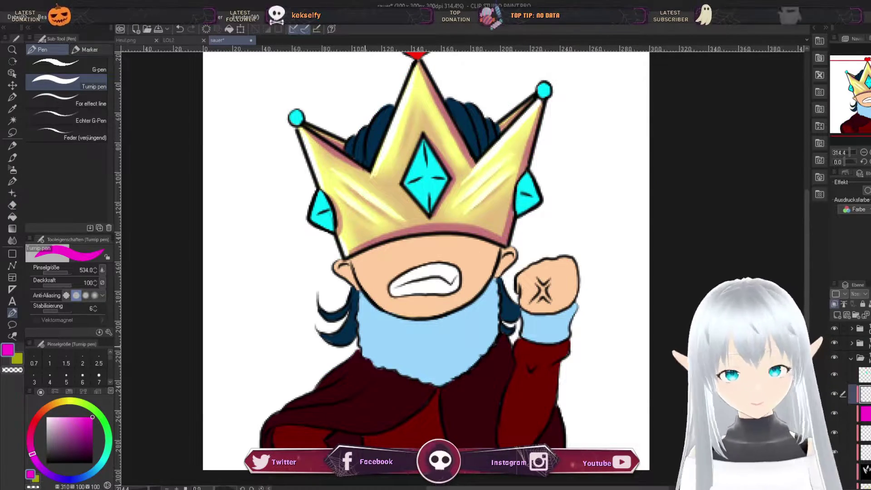
pyautogui.press('p')
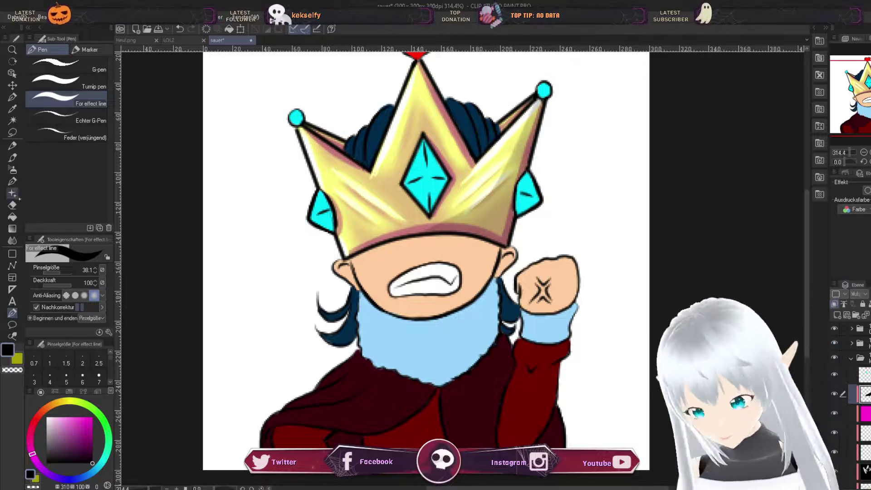
# Step: Blend soft black shading and white glow over the crown with the Soft airbrush at size 44.9, and add a yellow tint layer
pyautogui.press('b')
pyautogui.press('b')
pyautogui.press('b')
pyautogui.press('b')
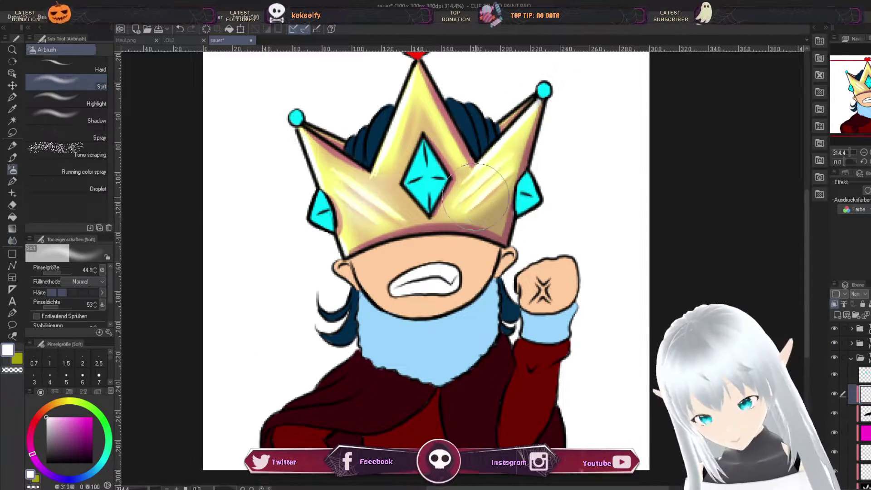
pyautogui.press('p')
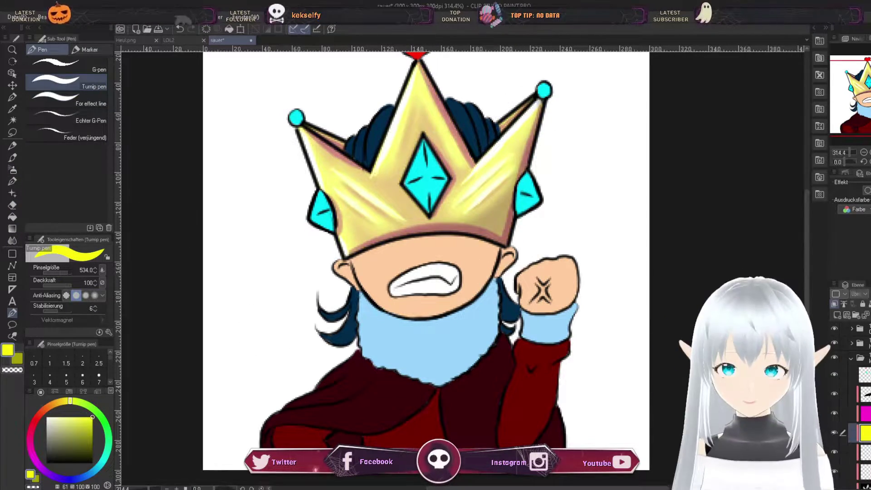
# Step: Shade the crown's gems in black at size 6.2, add white highlights at size 3.8, and tint them with a magenta layer
pyautogui.press('p')
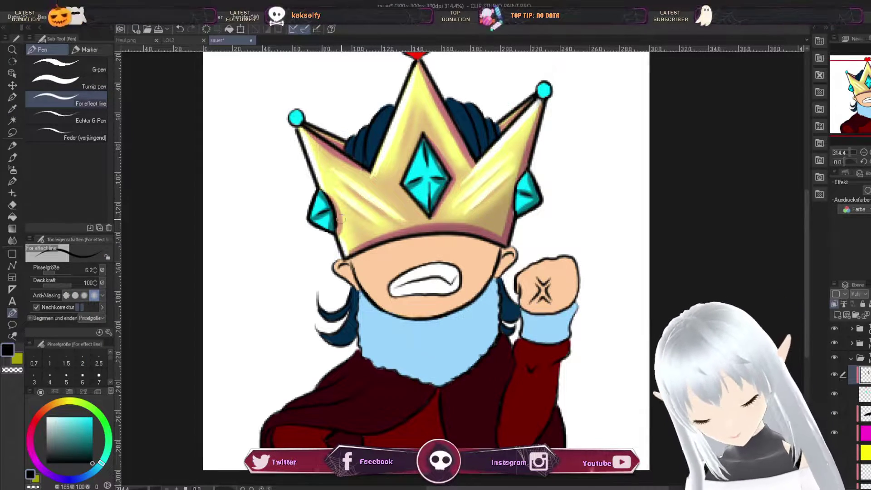
pyautogui.moveTo(344, 91); pyautogui.dragTo(343, 104)
pyautogui.keyDown('alt'); pyautogui.click(343, 105); pyautogui.keyUp('alt')
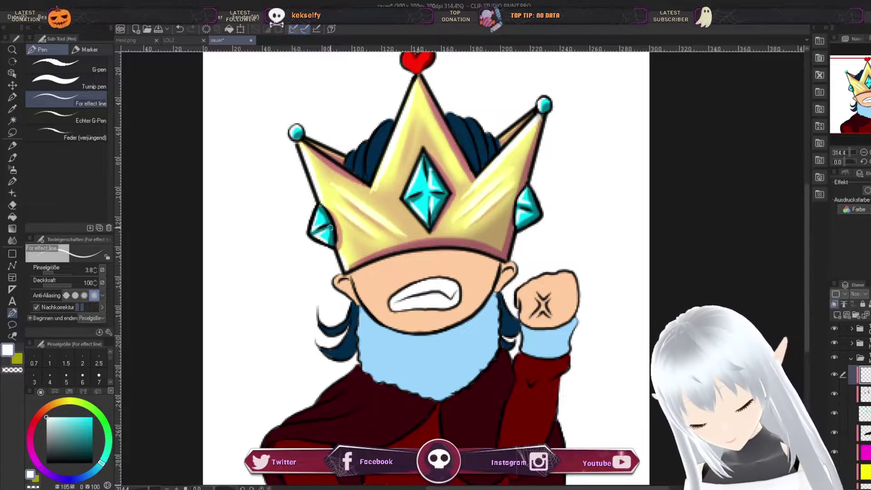
pyautogui.press('p')
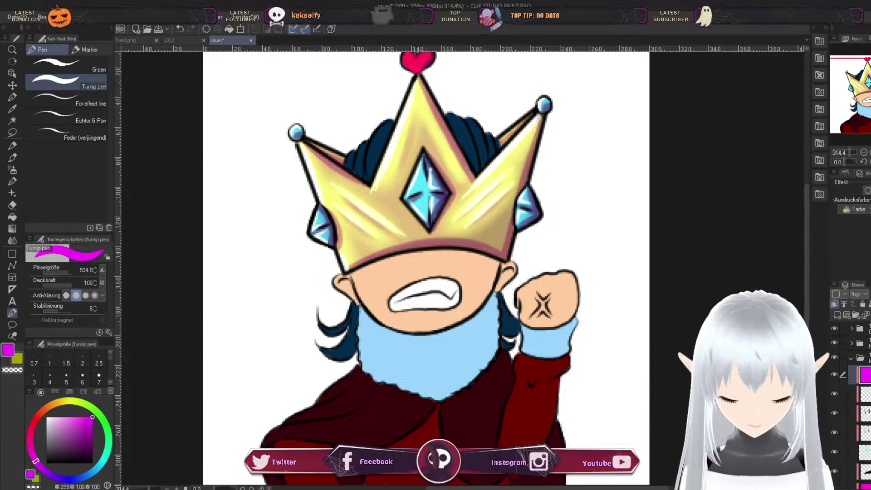
# Step: Smooth the gem and crown shading with the Blur tool, and lighten the crown's shadow with the Soft eraser at size 27.4
pyautogui.scroll(3, 439, 272)
pyautogui.press('j')
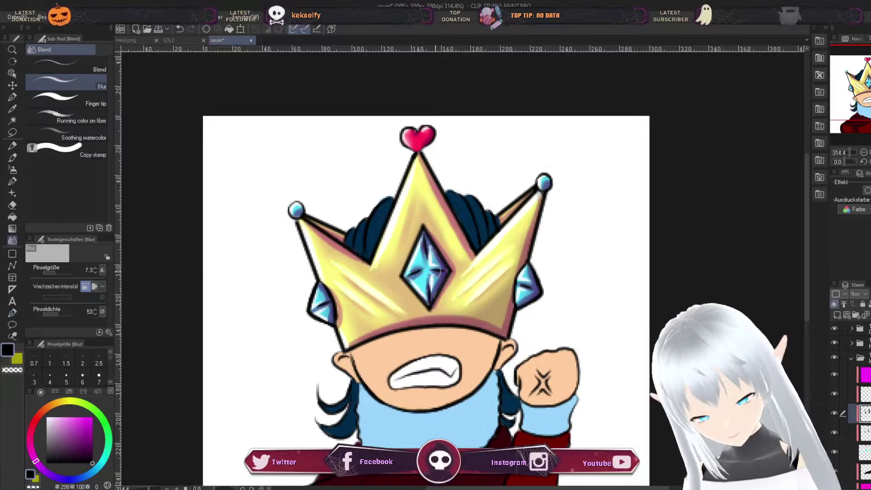
pyautogui.scroll(-5, 440, 272)
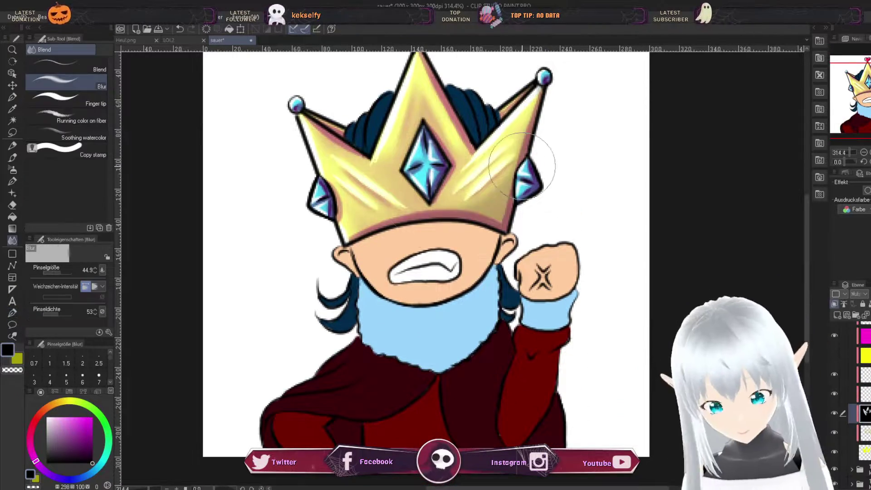
pyautogui.press('e')
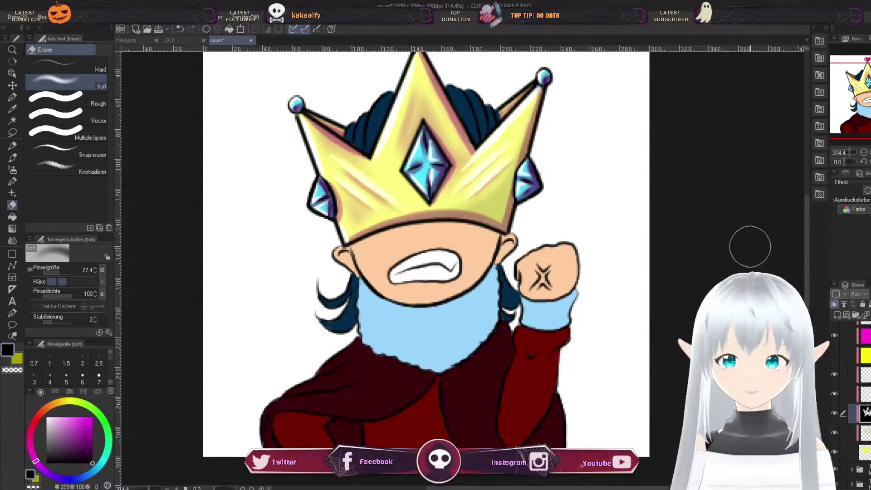
# Step: Touch up the fur collar's fill in light blue with the Turnip pen at size 6.2
pyautogui.scroll(-2, 749, 246)
pyautogui.press('p')
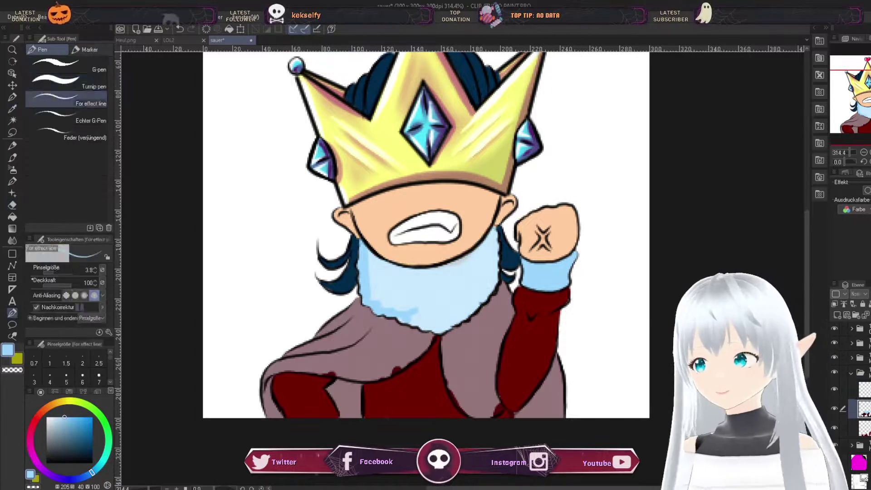
pyautogui.keyDown('alt'); pyautogui.click(483, 249); pyautogui.keyUp('alt')
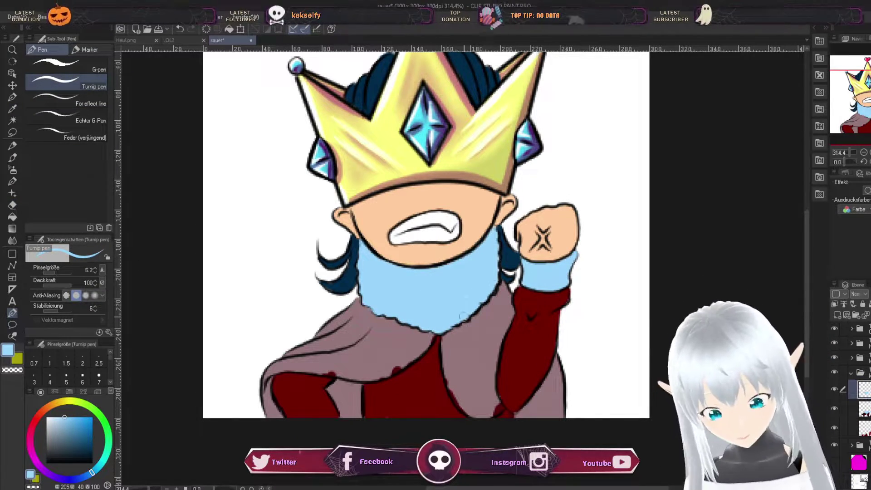
# Step: Shade the cape's folds and shadowed sides with its own dark red using the For effect line pen at sizes 12 and 5
pyautogui.click(864, 408)
pyautogui.click(66, 101)
pyautogui.keyDown('alt'); pyautogui.click(504, 304); pyautogui.keyUp('alt')
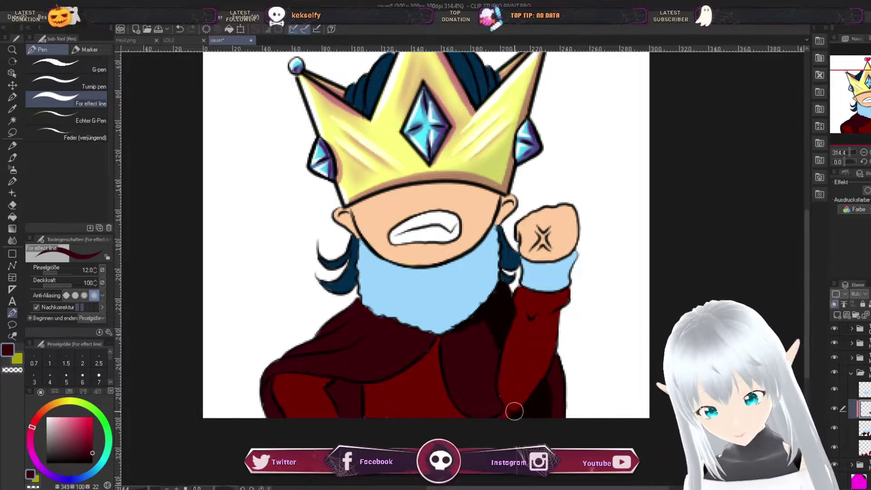
pyautogui.click(66, 375)
pyautogui.press('r')
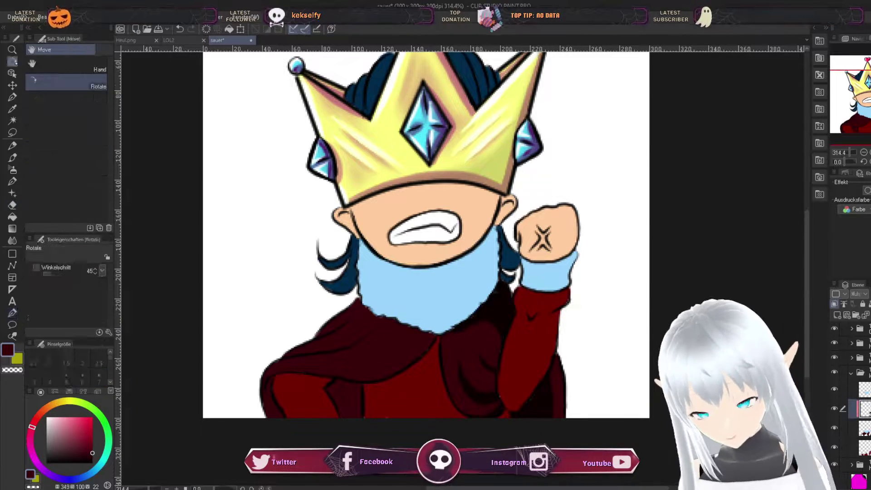
pyautogui.moveTo(429, 308); pyautogui.dragTo(469, 297)
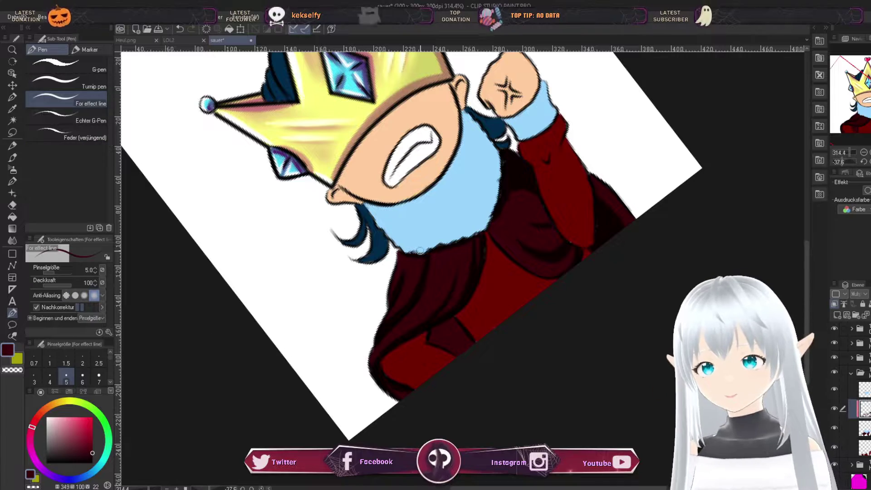
pyautogui.hotkey('ctrl', '@')
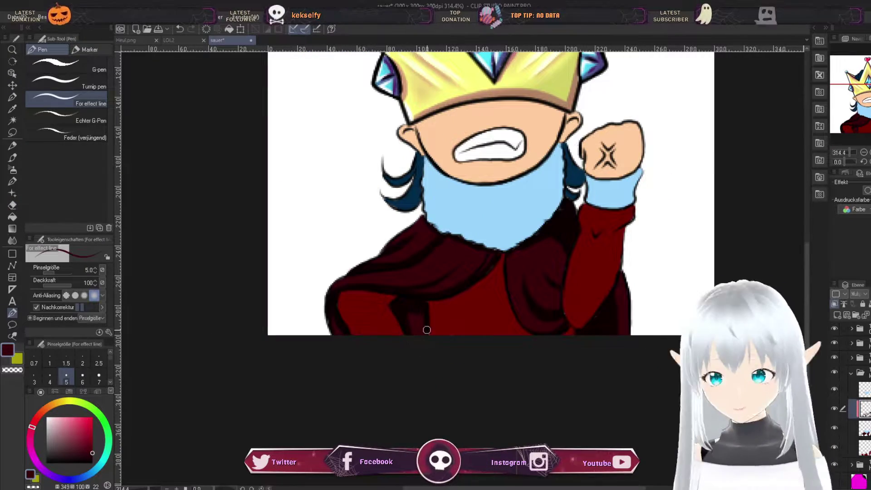
# Step: Paint white highlights along the cape folds with the For effect line pen at size 4, and tint the cape magenta with the Turnip pen
pyautogui.press('x')
pyautogui.moveTo(514, 256)
pyautogui.mouseDown()
pyautogui.moveTo(544, 326)
pyautogui.moveTo(560, 308)
pyautogui.mouseUp()
pyautogui.press('[')
pyautogui.moveTo(483, 256); pyautogui.dragTo(417, 290)
pyautogui.moveTo(442, 252); pyautogui.dragTo(331, 292)
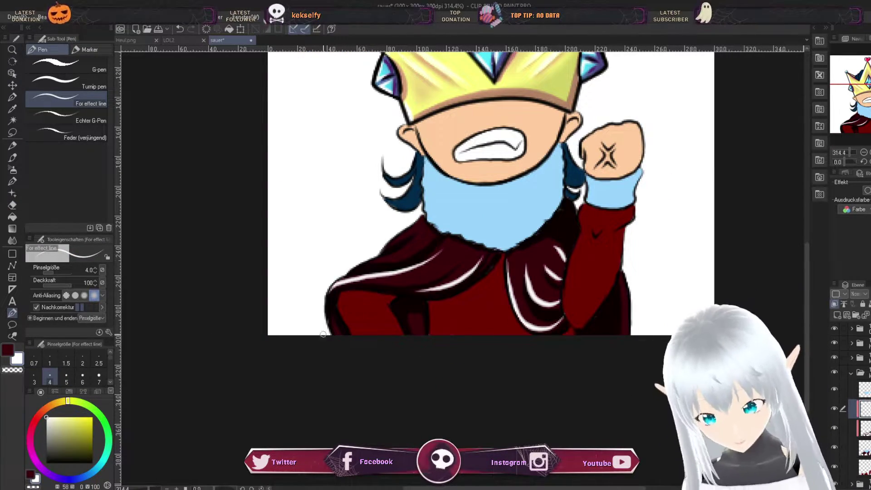
pyautogui.moveTo(431, 225); pyautogui.dragTo(371, 260)
pyautogui.scroll(-3, 856, 293)
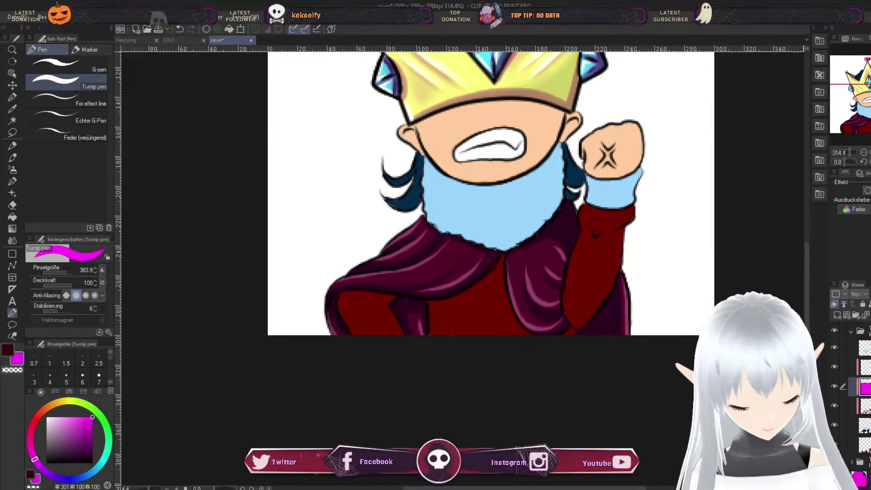
pyautogui.click(66, 81)
# Step: Shade the red tunic and both sleeves in dark red with the For effect line pen at sizes 16.7 and 6.2
pyautogui.press('x')
pyautogui.press('.')
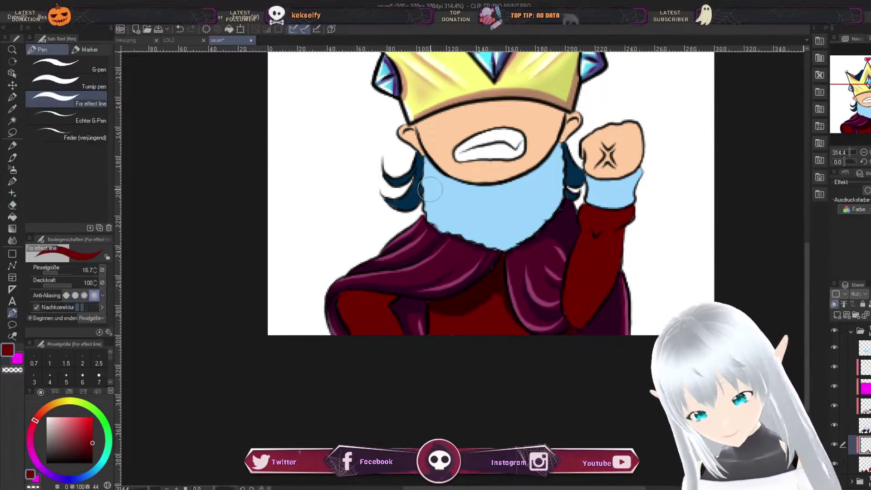
pyautogui.moveTo(633, 205); pyautogui.dragTo(584, 328)
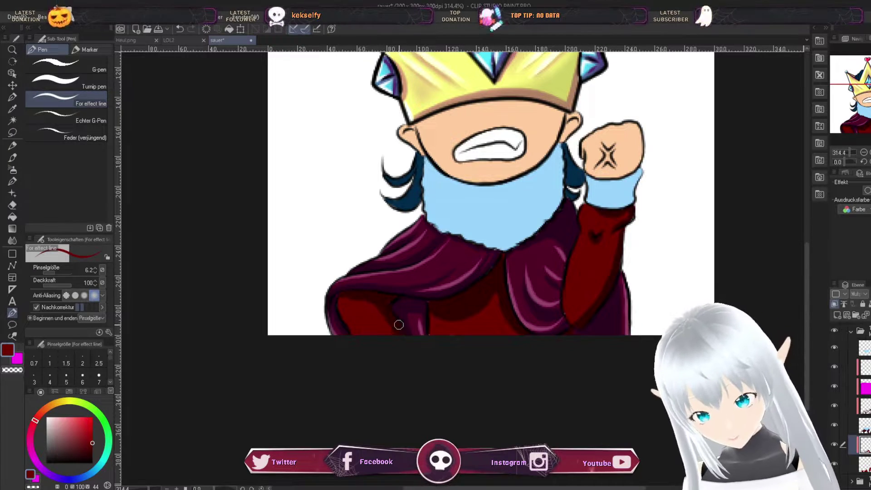
# Step: Paint white highlights on the red tunic and both sleeves with the For effect line pen at size 4
pyautogui.press('x')
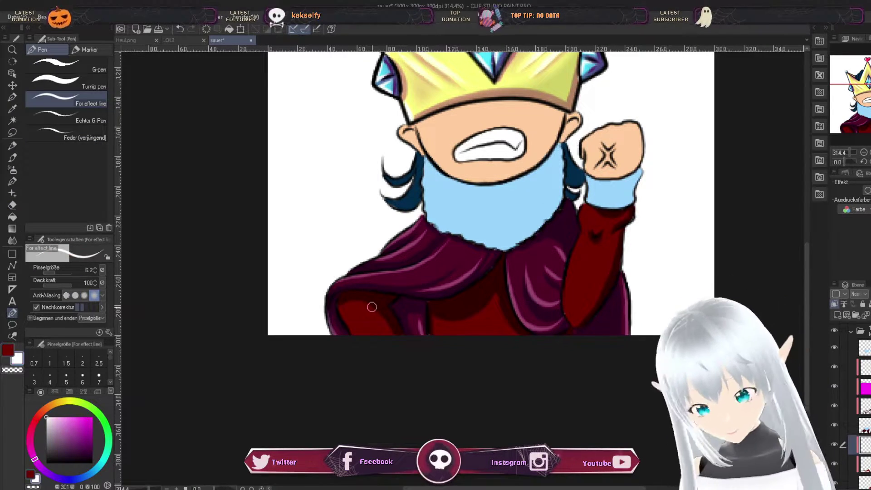
pyautogui.moveTo(341, 310); pyautogui.dragTo(356, 334)
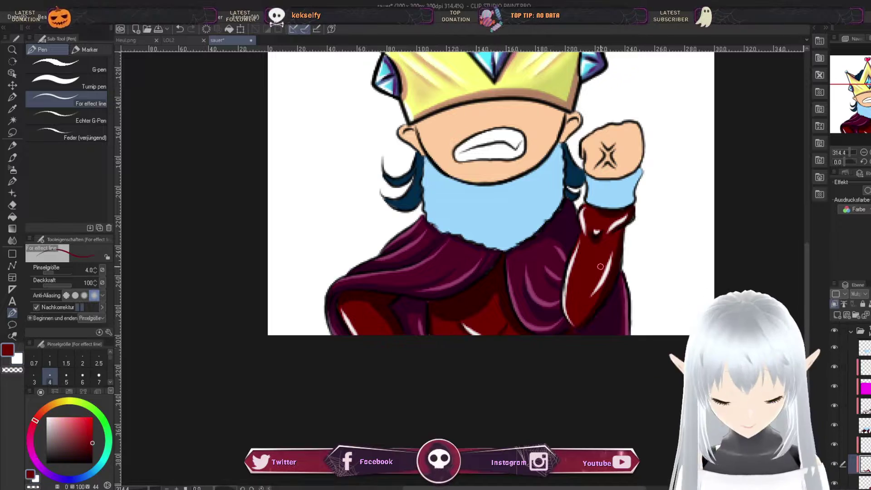
pyautogui.hotkey('ctrl', 'z')
pyautogui.press('x')
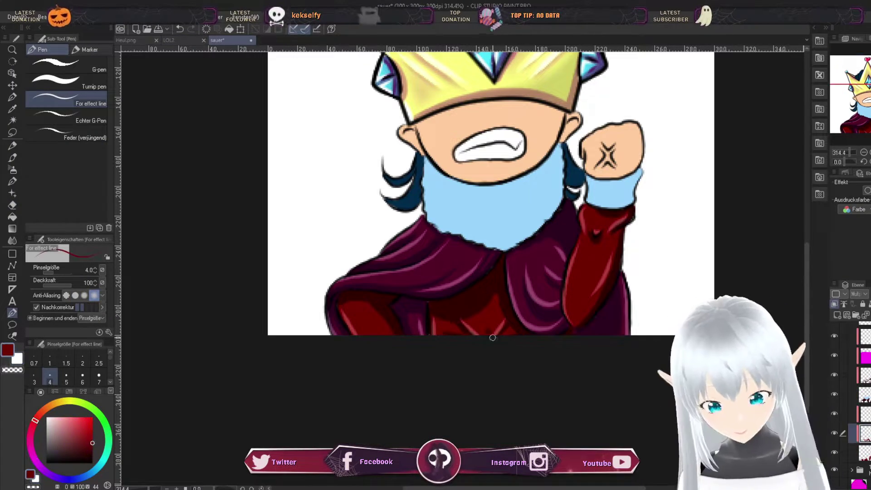
# Step: Rework the red tunic and sleeve shadows with the For effect line pen at size 10.2, and soften them with the Blur tool
pyautogui.moveTo(559, 316); pyautogui.dragTo(573, 245)
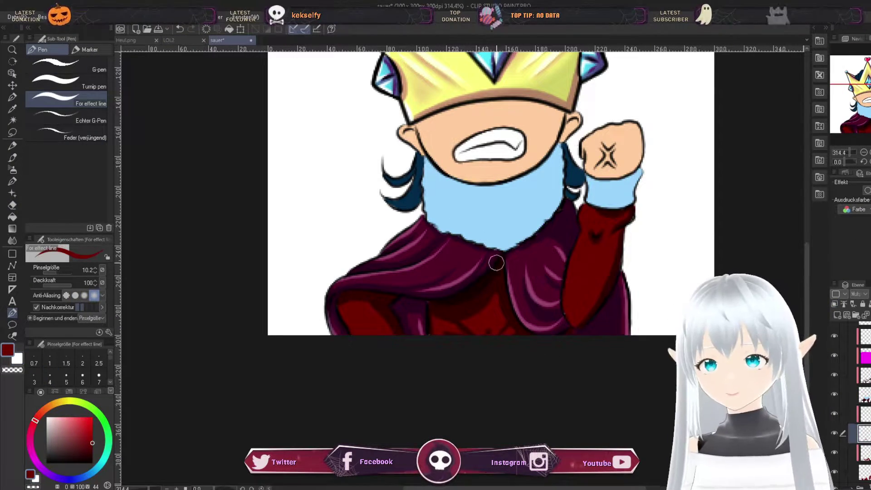
pyautogui.hotkey('ctrl', 'z')
pyautogui.hotkey('ctrl', 'z')
pyautogui.press('j')
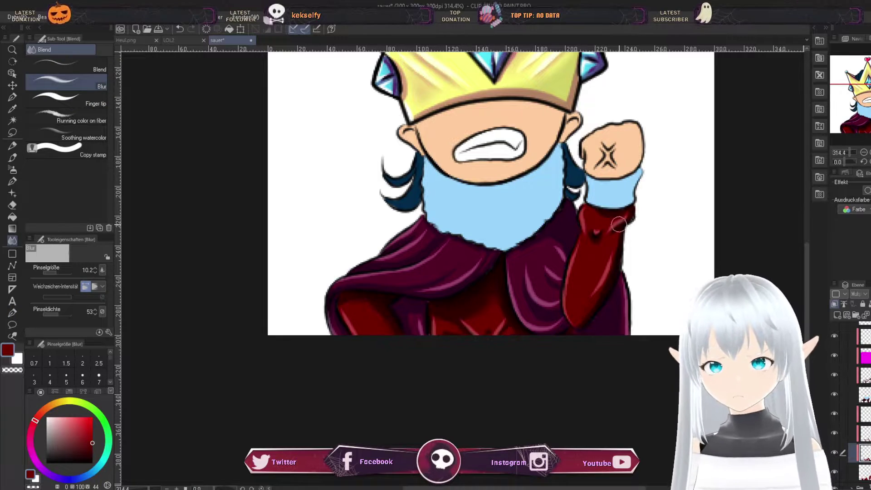
# Step: Cover the fur collar and cuff with a translucent black layer, and dab a mottled fur texture into it with the Knetradierer eraser at 10.2
pyautogui.scroll(2, 429, 202)
pyautogui.press('p')
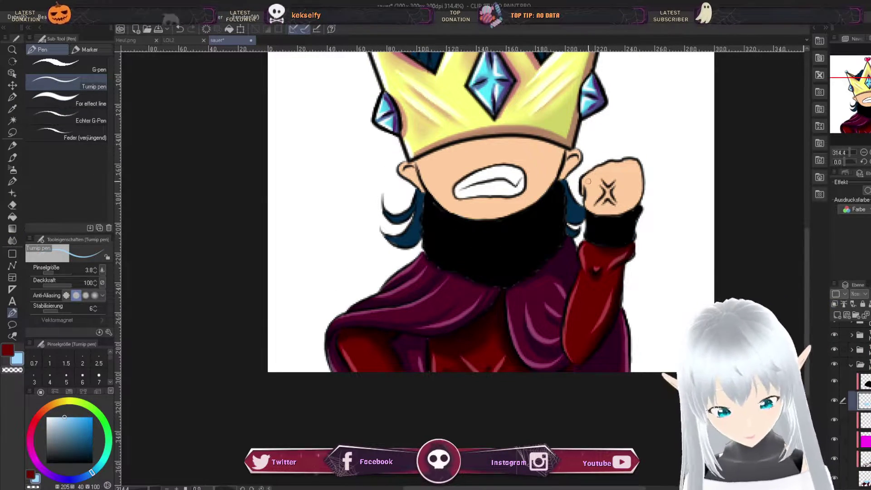
pyautogui.hotkey('ctrl', 'z')
pyautogui.press('e')
pyautogui.moveTo(426, 200)
pyautogui.mouseDown()
pyautogui.moveTo(448, 224)
pyautogui.moveTo(500, 235)
pyautogui.moveTo(522, 220)
pyautogui.moveTo(553, 245)
pyautogui.mouseUp()
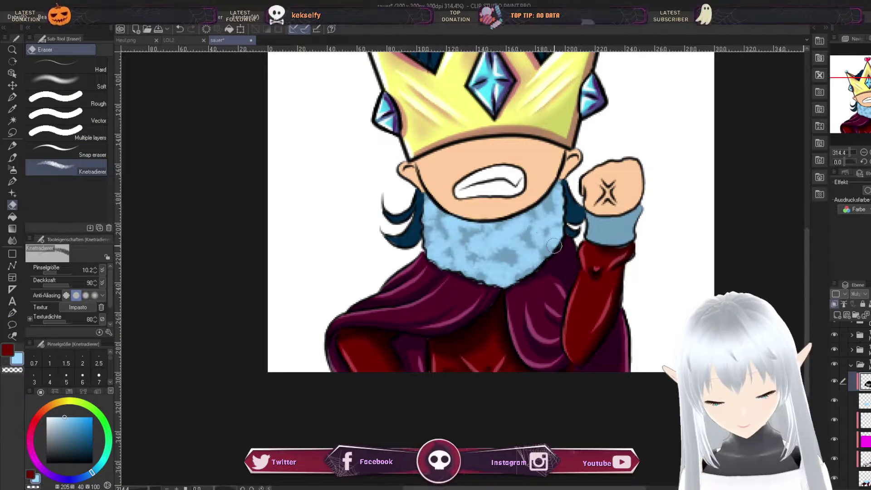
pyautogui.press(',')
# Step: Shade the edges of the fur collar and sleeve cuff in black, starting with the Turnip pen at size 3.8
pyautogui.press('p')
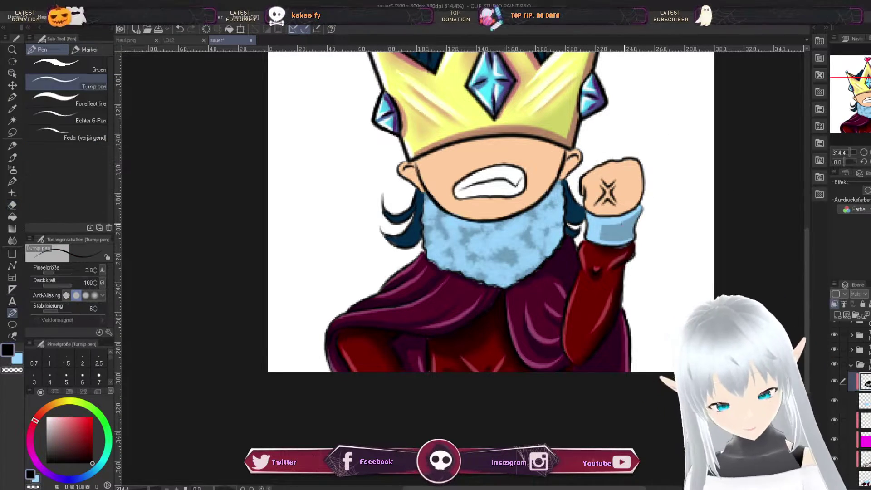
pyautogui.moveTo(424, 199); pyautogui.dragTo(563, 195)
pyautogui.moveTo(639, 209); pyautogui.dragTo(612, 236)
pyautogui.hotkey('ctrl', 'z')
pyautogui.hotkey('ctrl', 'z')
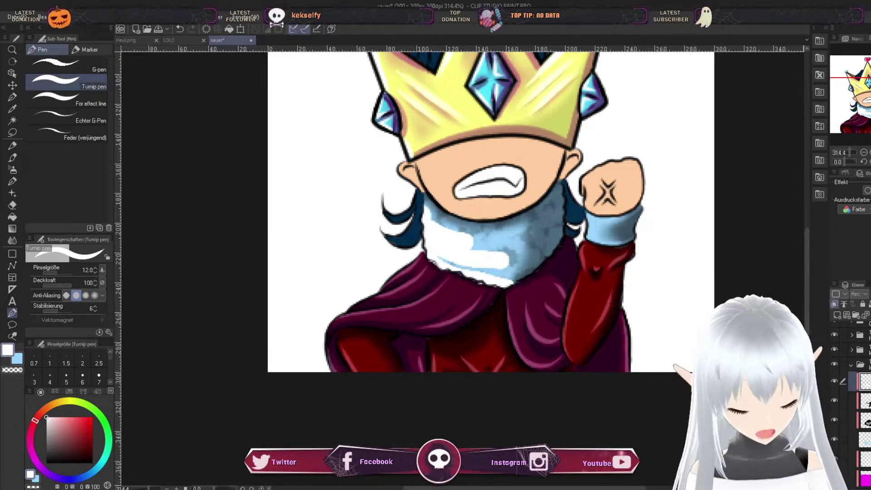
# Step: Brighten the fur collar and cuff with white textured highlights, and tint their shadows with magenta using the Turnip pen
pyautogui.press('b')
pyautogui.press('b')
pyautogui.moveTo(444, 244)
pyautogui.mouseDown()
pyautogui.moveTo(499, 272)
pyautogui.moveTo(452, 299)
pyautogui.mouseUp()
pyautogui.press('p')
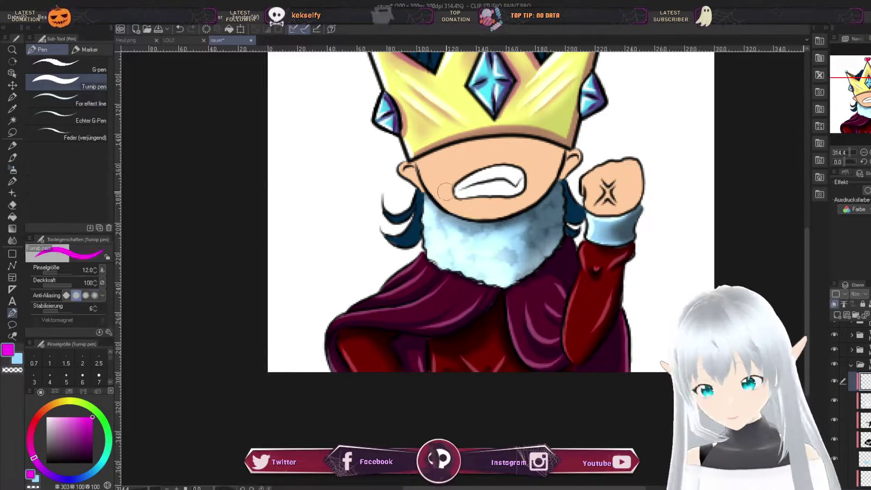
# Step: Shade the face under the crown, the ears and the fist with the sampled skin tone, and trim the shadows with the Snap eraser at 6.2
pyautogui.scroll(3, 453, 272)
pyautogui.keyDown('ctrl'); pyautogui.keyDown('shift'); pyautogui.click(560, 259); pyautogui.keyUp('shift'); pyautogui.keyUp('ctrl')
pyautogui.keyDown('alt'); pyautogui.click(559, 260); pyautogui.keyUp('alt')
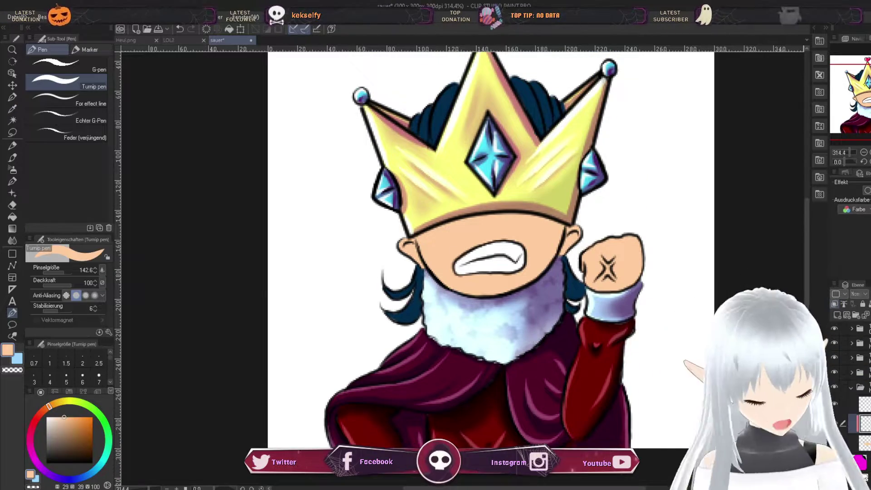
pyautogui.click(66, 97)
pyautogui.press('e')
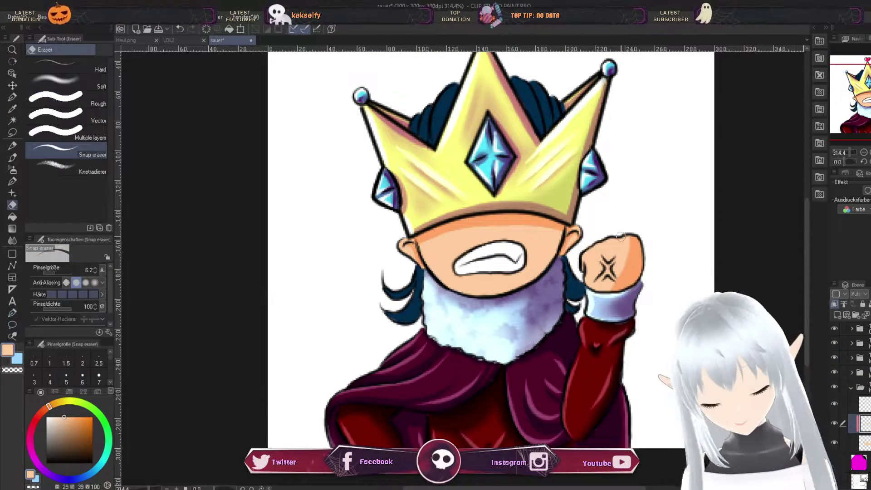
pyautogui.moveTo(452, 233); pyautogui.dragTo(565, 226)
# Step: Add a second, darker shadow to the face, ears and fist, and soften the skin shading with the Blur tool at size 10.2
pyautogui.press('p')
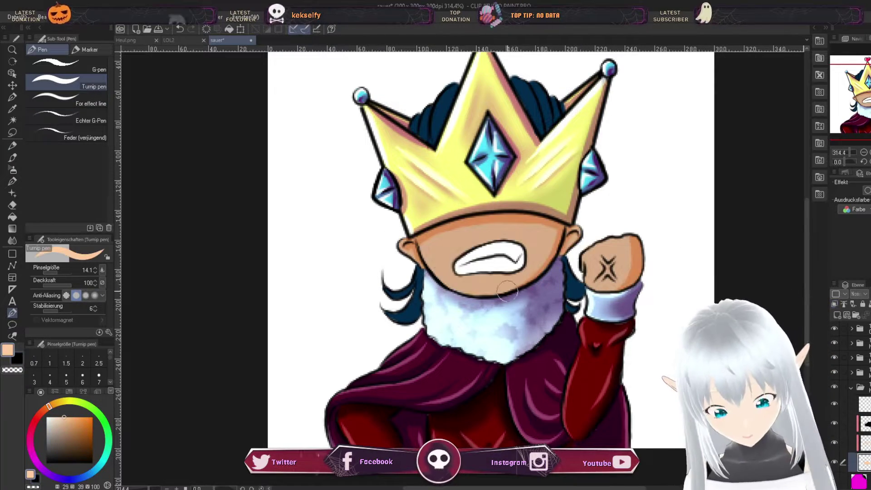
pyautogui.press('e')
pyautogui.press('j')
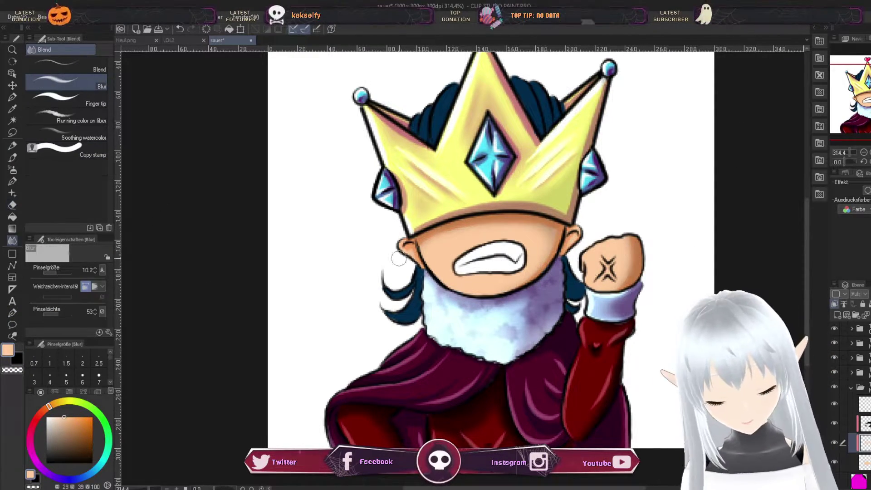
# Step: Tint the skin shadows on the face, ears and fist with magenta, and brighten the skin with white highlights using the For effect line pen
pyautogui.press('p')
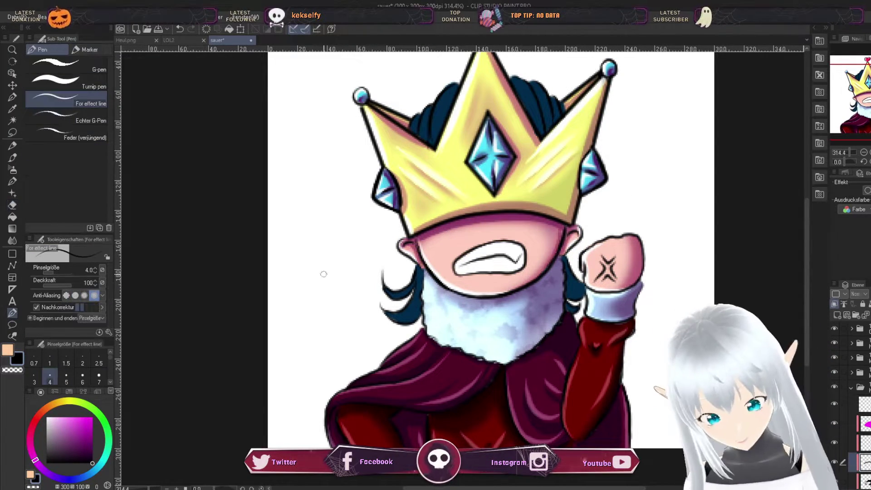
pyautogui.press(']')
pyautogui.press(']')
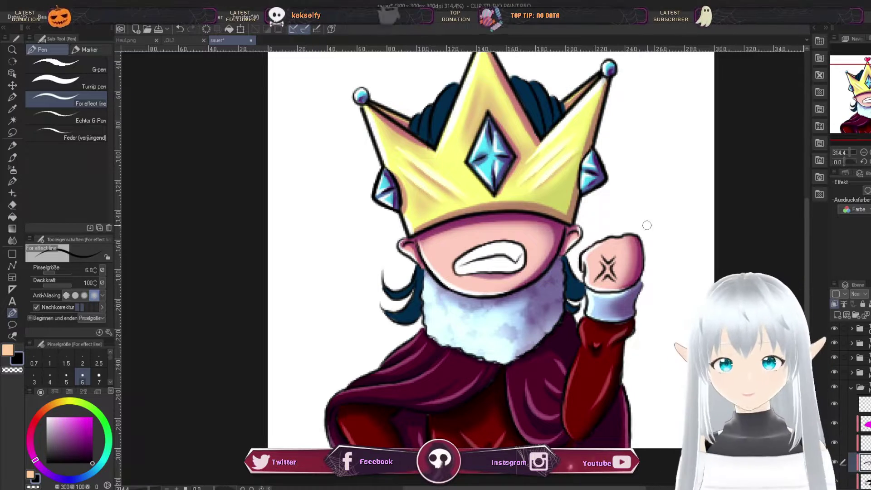
pyautogui.press('e')
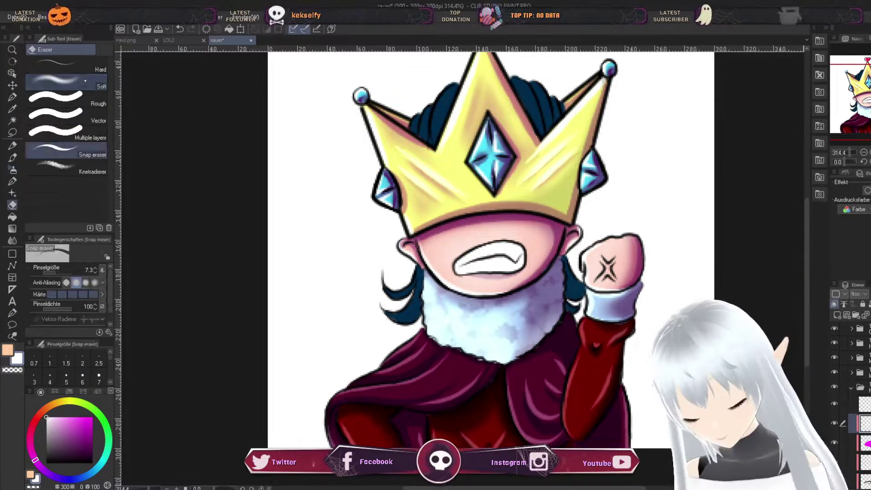
# Step: Redden the anger mark on the fist with the For effect line pen at size 4.5, and shade the teeth in grey
pyautogui.press('p')
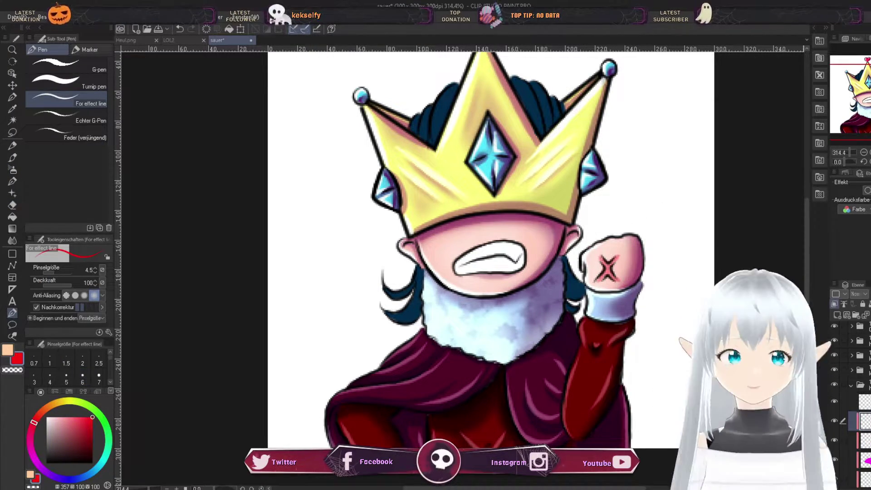
pyautogui.press('c')
pyautogui.scroll(-3, 619, 297)
pyautogui.scroll(4, 619, 297)
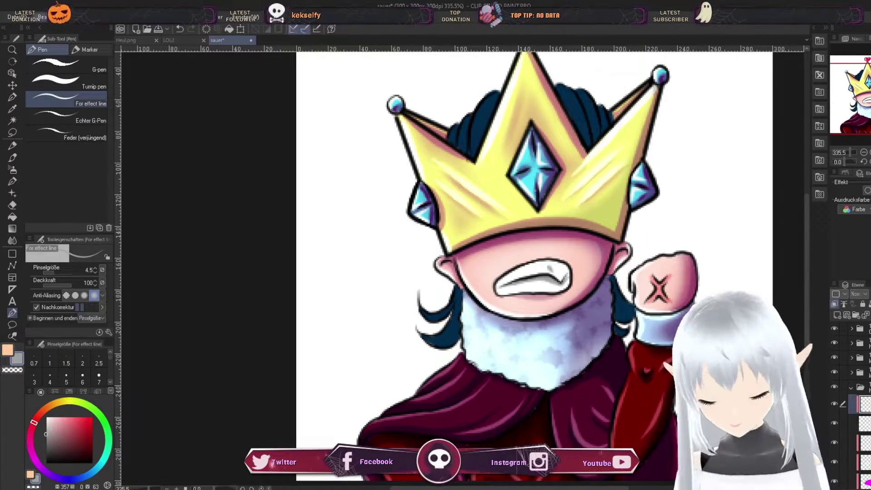
# Step: Highlight the hair strands using the For effect line pen at size 3, and tint the hair bright blue with the Soft airbrush at 27.4
pyautogui.press('i')
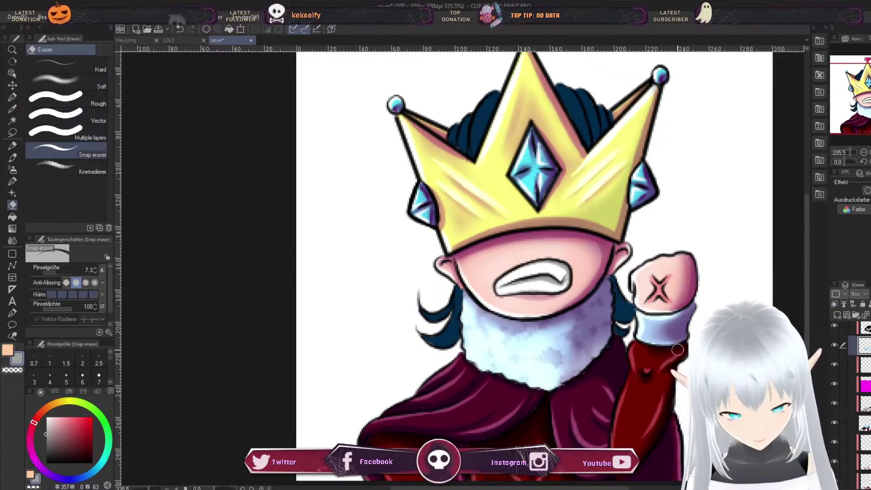
pyautogui.click(483, 124)
pyautogui.press('p')
pyautogui.scroll(1, 579, 101)
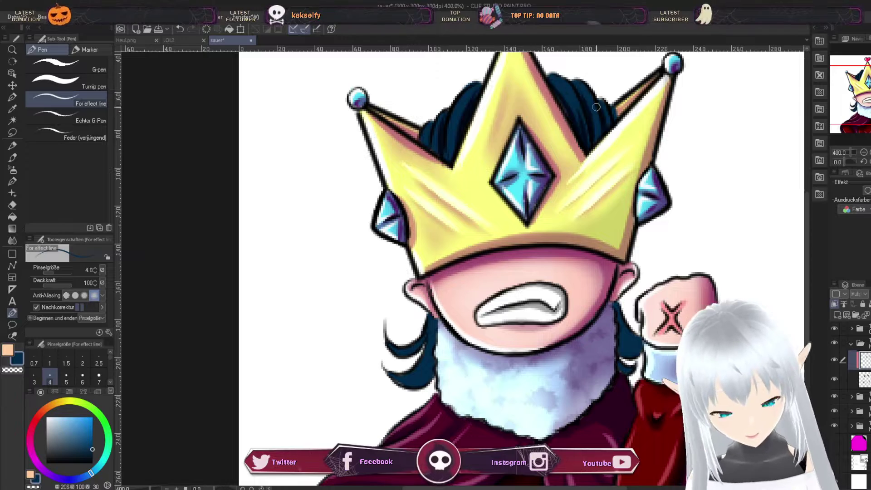
pyautogui.press('[')
pyautogui.moveTo(471, 89); pyautogui.dragTo(448, 155)
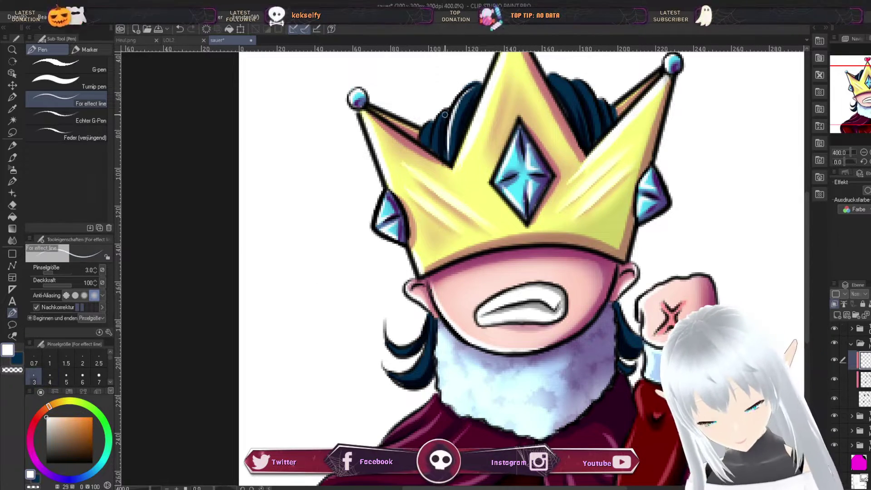
pyautogui.moveTo(424, 317); pyautogui.dragTo(395, 349)
pyautogui.moveTo(628, 338); pyautogui.dragTo(616, 302)
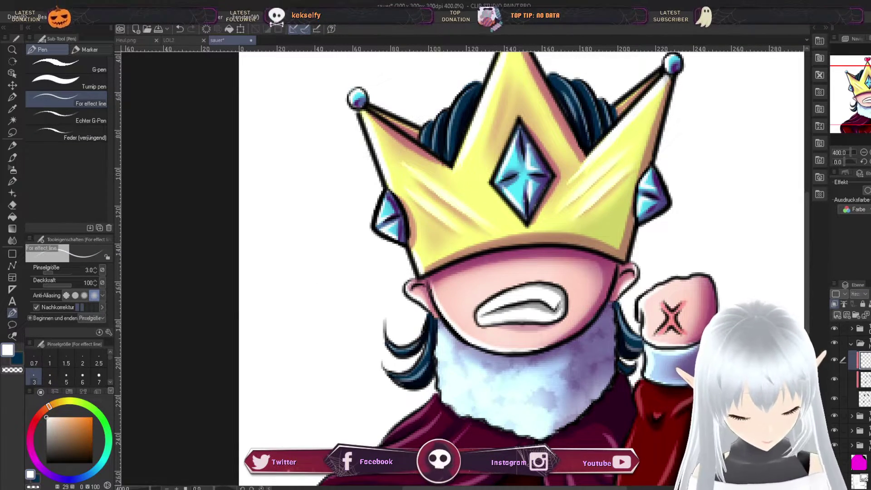
pyautogui.press('b')
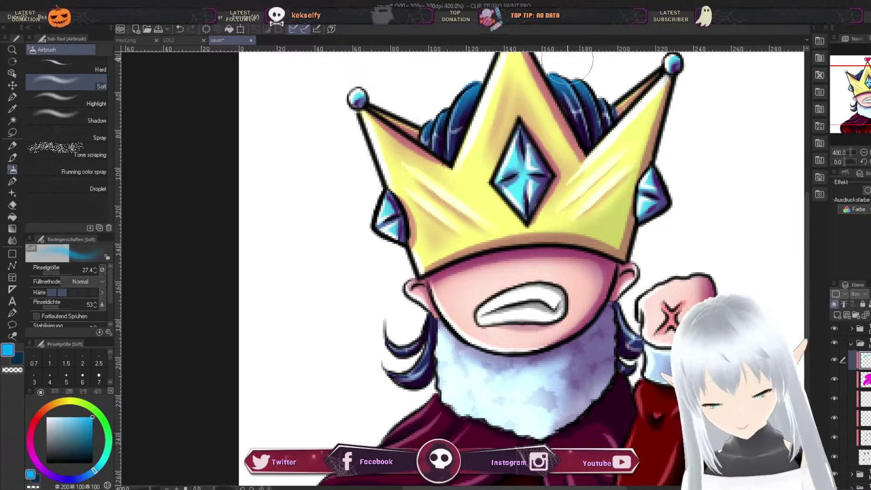
pyautogui.hotkey('ctrl', '0')
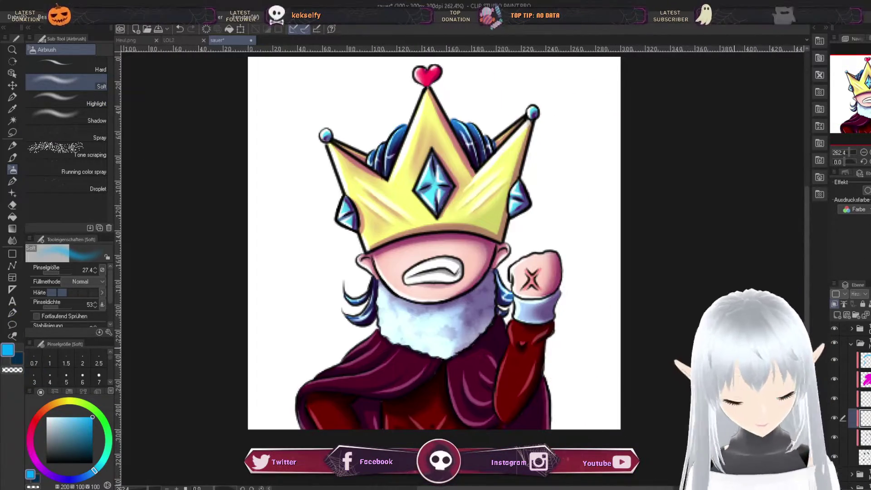
# Step: Thicken the figure's outer outline in black at pen size 4 on a new layer, and block in a black silhouette underneath with the Turnip pen
pyautogui.press('p')
pyautogui.hotkey('ctrl', 'shift', 'n')
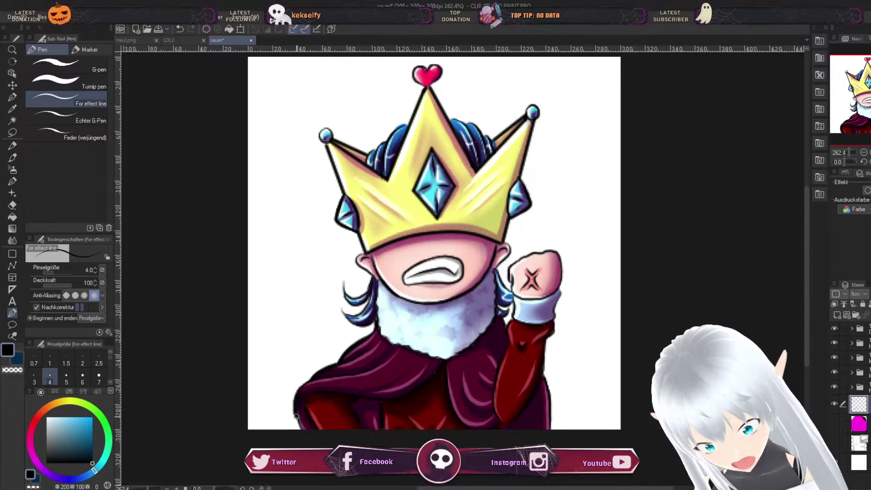
pyautogui.moveTo(508, 266); pyautogui.dragTo(560, 252)
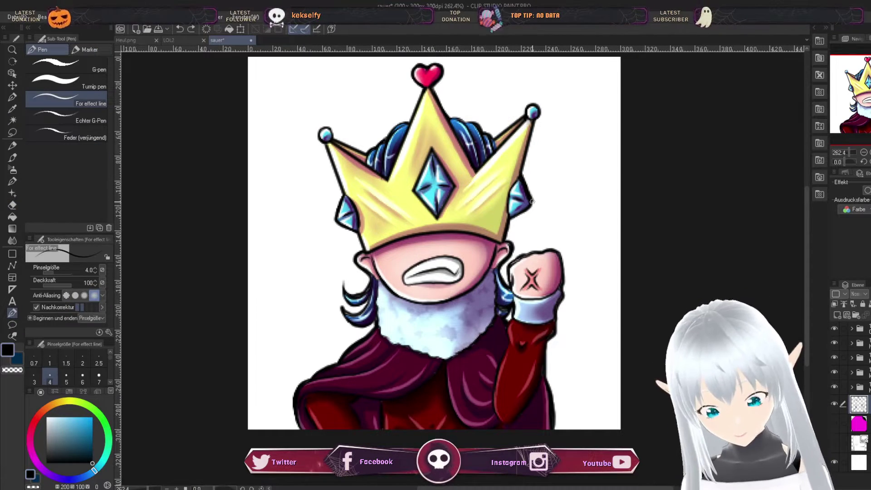
pyautogui.hotkey('ctrl', 'shift', 'n')
pyautogui.hotkey('shift', 'p')
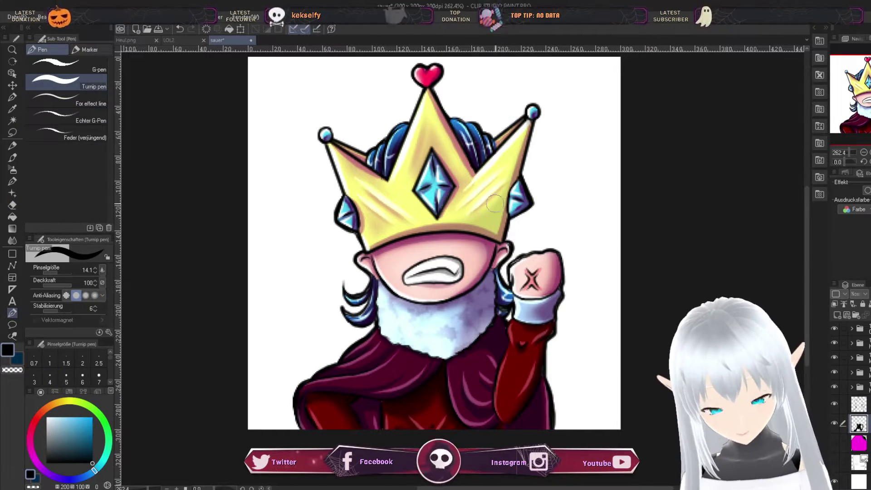
pyautogui.press('e')
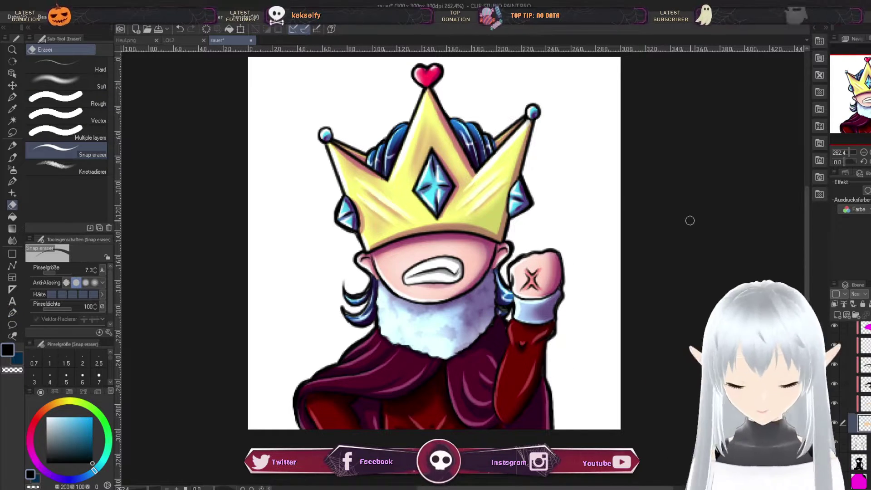
# Step: Try to thicken the black outline of the face on a new layer using the For effect line pen at size 4
pyautogui.hotkey('ctrl', 'shift', 'n')
pyautogui.press('p')
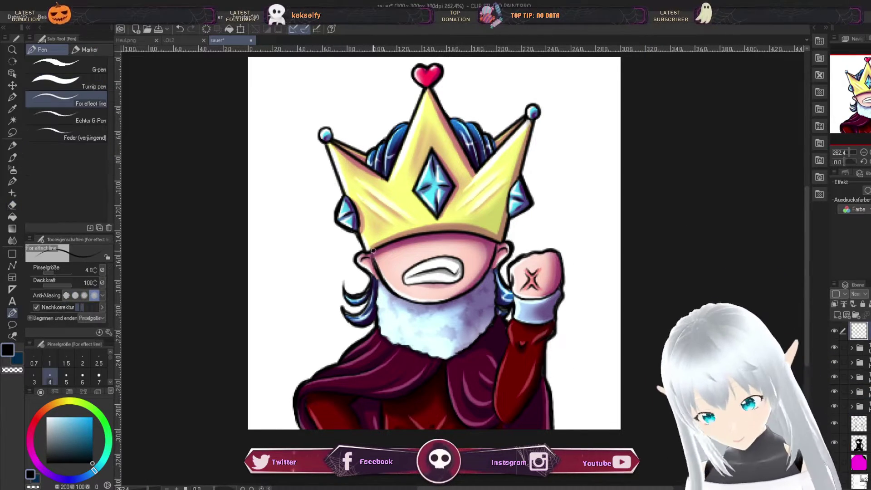
pyautogui.press('e')
pyautogui.press('p')
pyautogui.press('e')
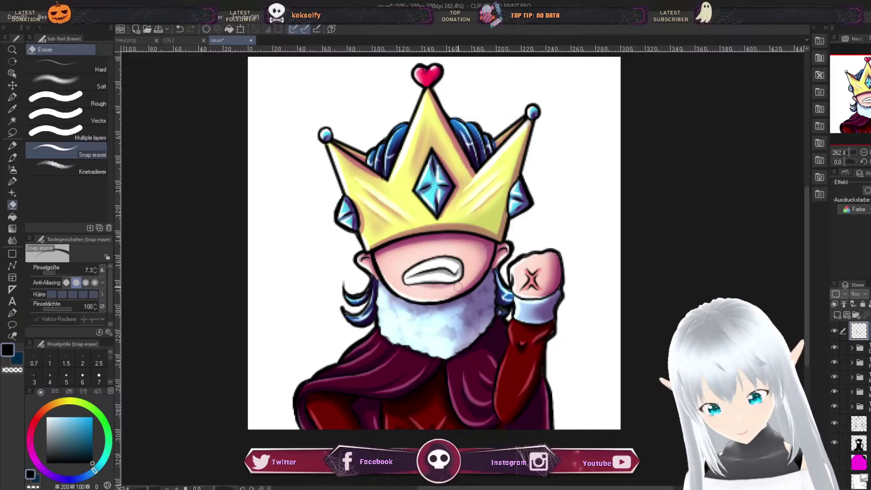
pyautogui.hotkey('ctrl', 'z')
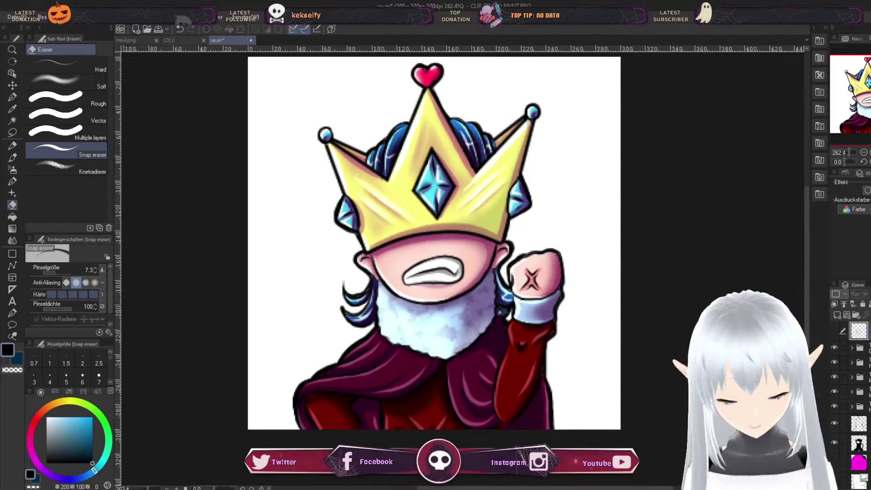
# Step: Hide the white background so the canvas is transparent, and save the emote as sauer.png
pyautogui.scroll(-1, 389, 276)
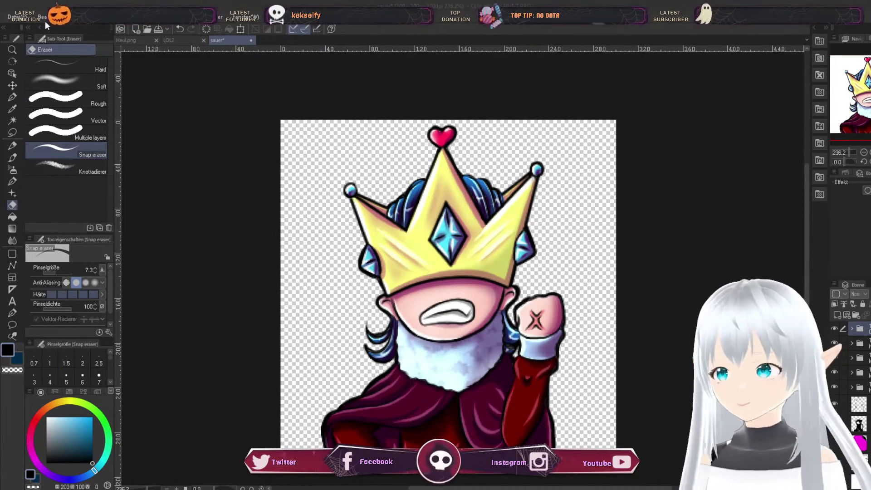
pyautogui.hotkey('ctrl', 's')
# Step: Compare the finished emote with the crying king in Heul.png and the laughing king in LOL2
pyautogui.click(145, 40)
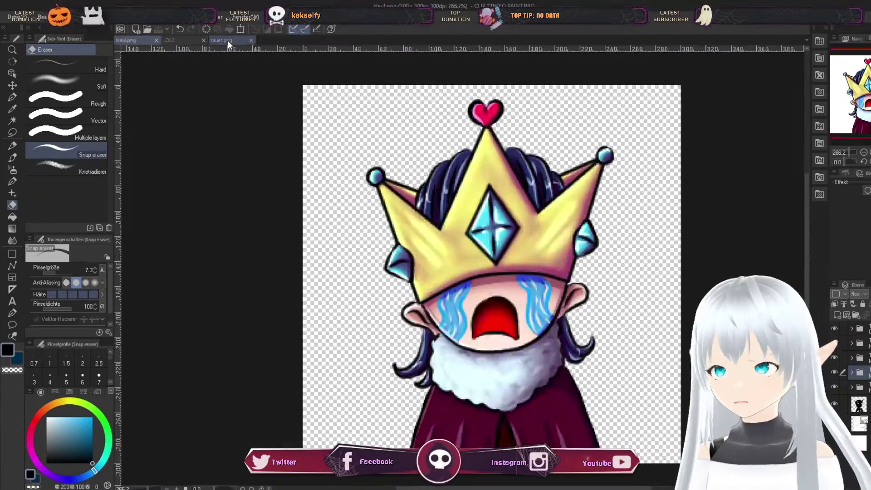
pyautogui.click(184, 42)
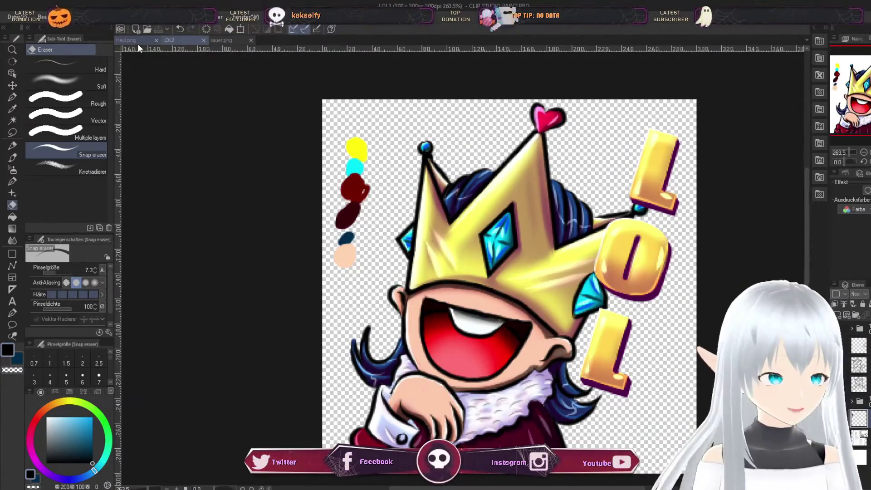